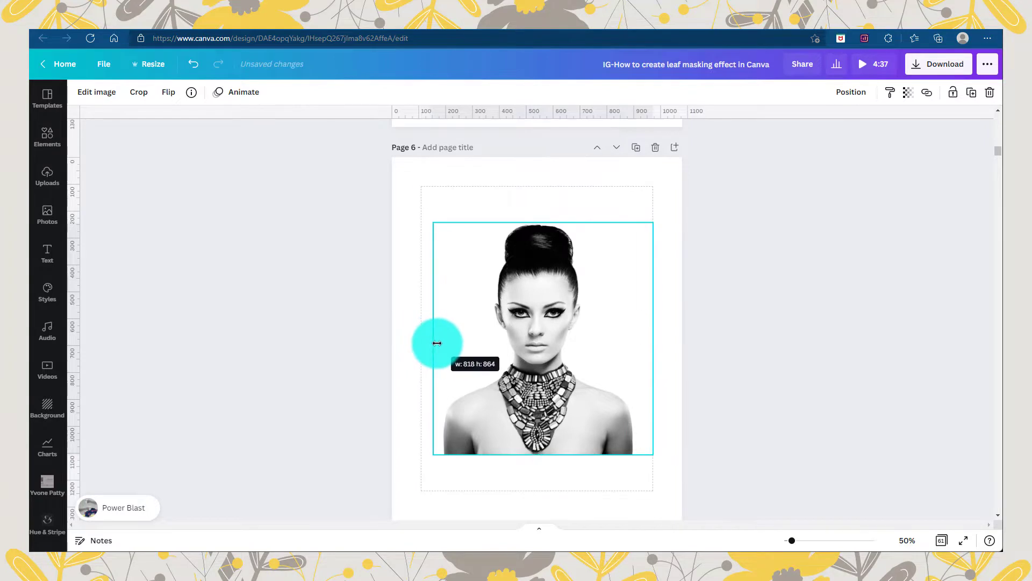
# Enlarge the woman's photo on page 6, align it with the page's lower edge, and lock it in place
pyautogui.moveTo(437, 343); pyautogui.dragTo(440, 343)
pyautogui.moveTo(659, 341); pyautogui.dragTo(643, 341)
pyautogui.moveTo(440, 223); pyautogui.dragTo(408, 171)
pyautogui.moveTo(598, 386); pyautogui.dragTo(611, 443)
pyautogui.scroll(-1, 600, 366)
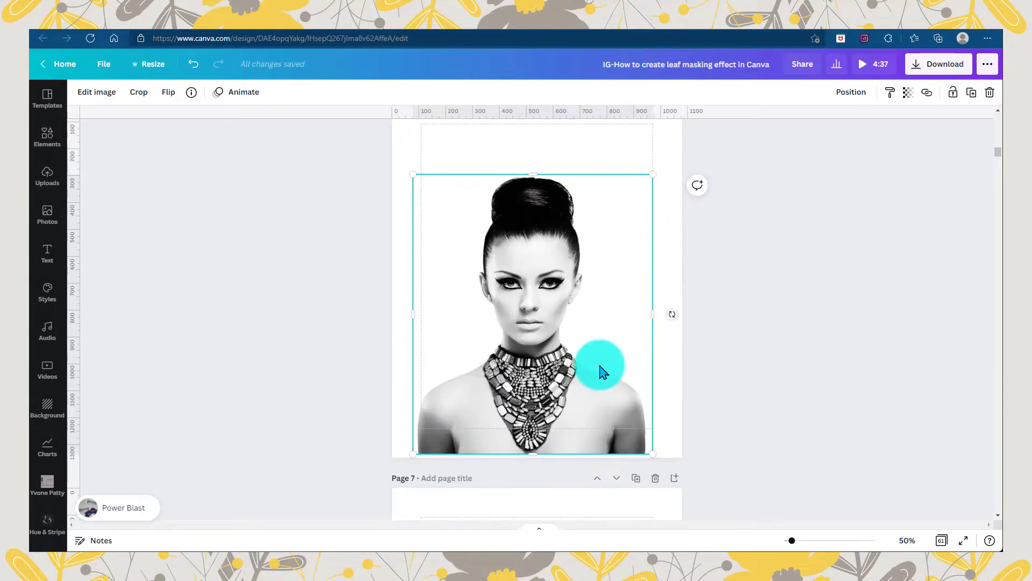
pyautogui.moveTo(653, 175); pyautogui.dragTo(660, 170)
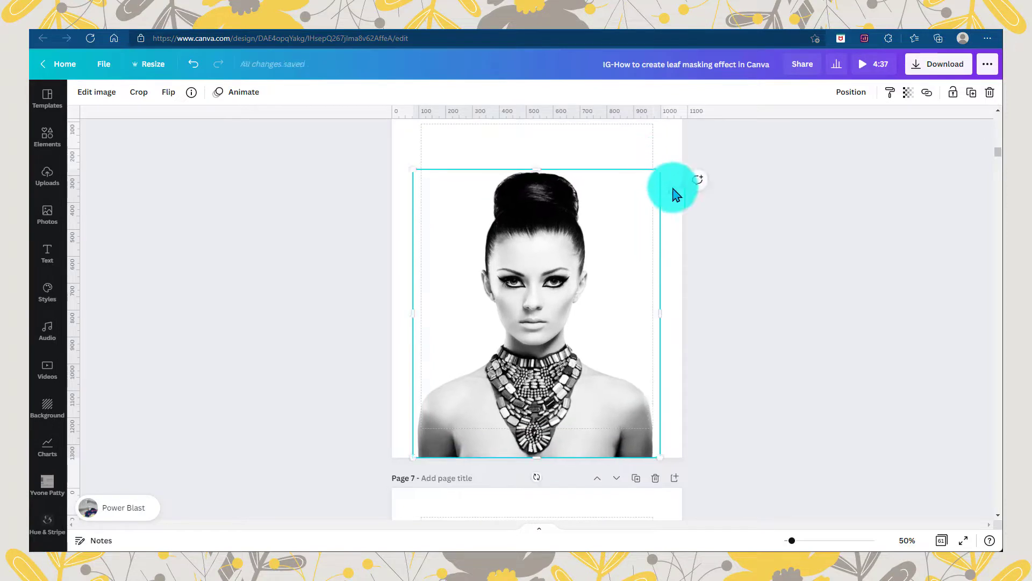
pyautogui.click(952, 92)
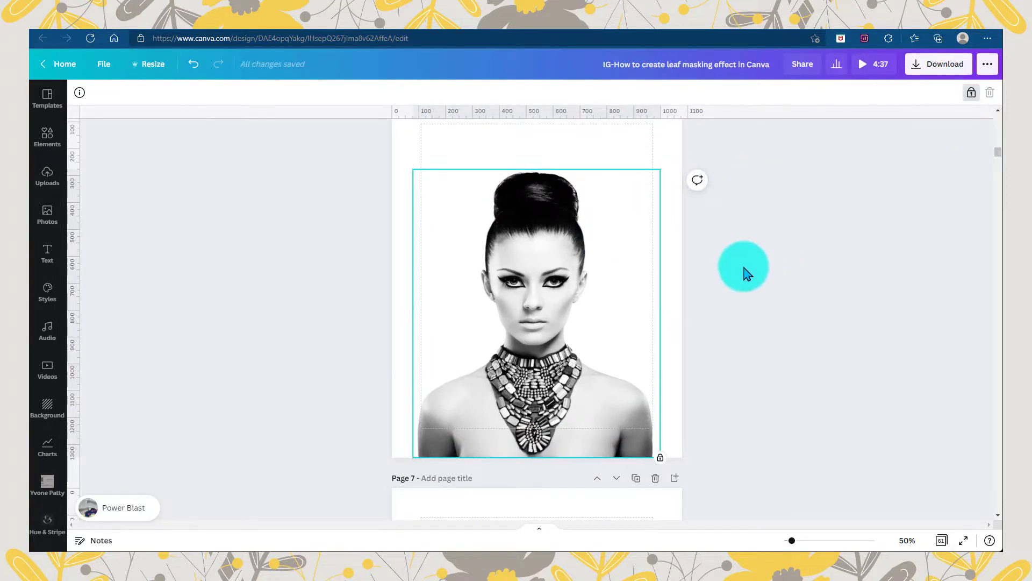
pyautogui.click(736, 269)
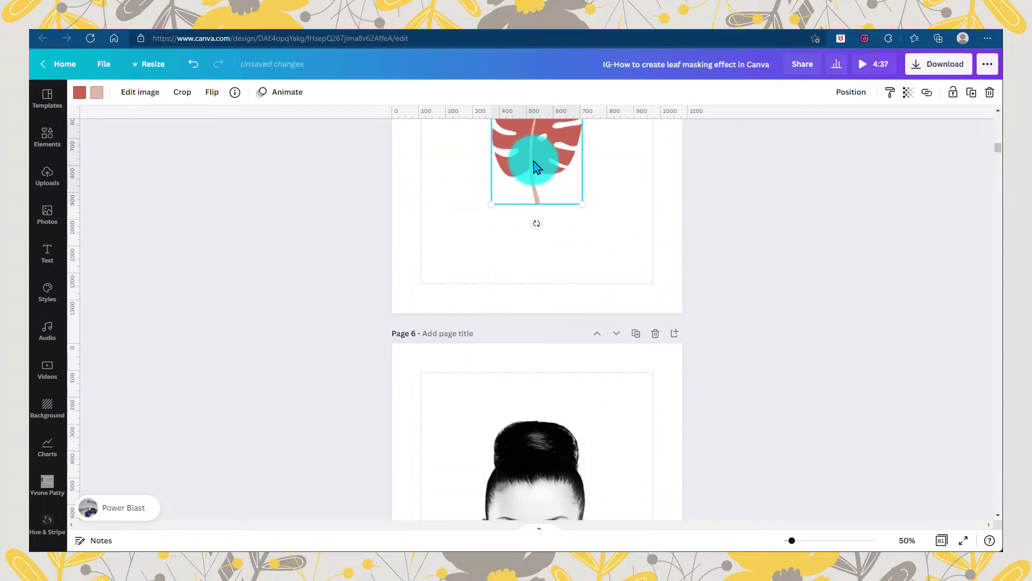
# Copy the red monstera leaf from page 5 to page 6 and arrange rotated copies on both sides of the head
pyautogui.scroll(4, 534, 161)
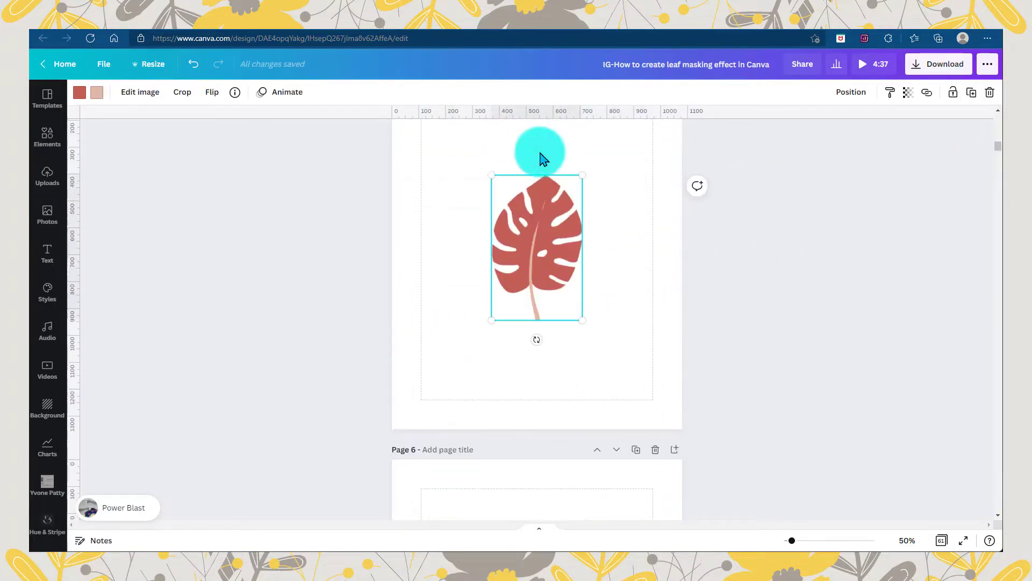
pyautogui.moveTo(522, 355)
pyautogui.mouseDown()
pyautogui.moveTo(519, 368)
pyautogui.moveTo(546, 242)
pyautogui.moveTo(576, 350)
pyautogui.moveTo(493, 315)
pyautogui.moveTo(547, 341)
pyautogui.moveTo(529, 371)
pyautogui.mouseUp()
pyautogui.moveTo(530, 454); pyautogui.dragTo(554, 347)
pyautogui.moveTo(495, 379); pyautogui.dragTo(569, 209)
pyautogui.moveTo(598, 154); pyautogui.dragTo(533, 115)
pyautogui.moveTo(568, 211); pyautogui.dragTo(496, 344)
# Arrange more rotated leaf copies over the cheeks and neck, with smaller copies over the shoulders
pyautogui.moveTo(459, 259); pyautogui.dragTo(514, 341)
pyautogui.moveTo(480, 318); pyautogui.dragTo(485, 302)
pyautogui.keyDown('alt'); pyautogui.moveTo(484, 302); pyautogui.dragTo(512, 368); pyautogui.keyUp('alt')
pyautogui.moveTo(582, 399); pyautogui.dragTo(577, 301)
pyautogui.moveTo(533, 371); pyautogui.dragTo(590, 329)
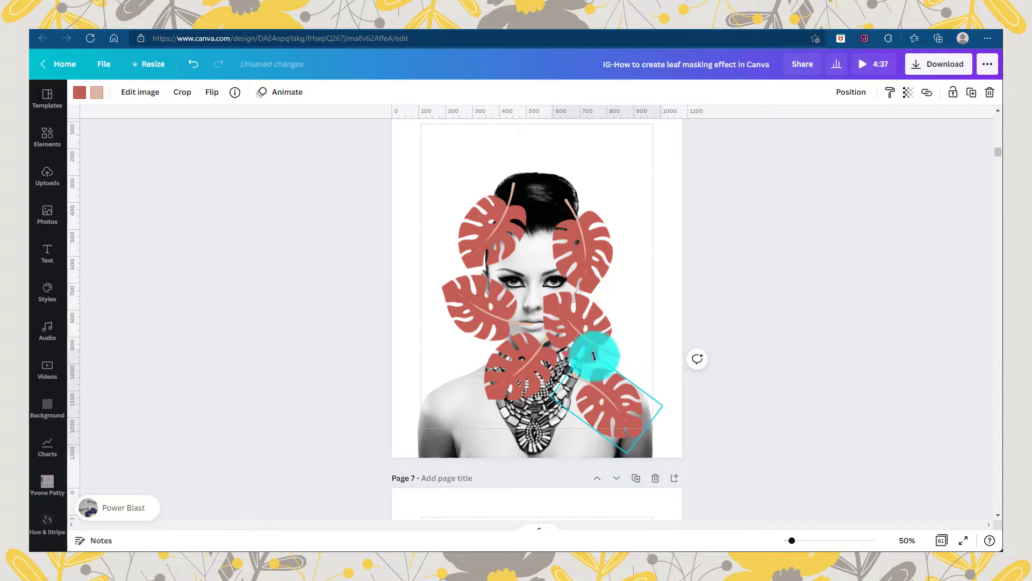
pyautogui.moveTo(594, 355); pyautogui.dragTo(501, 442)
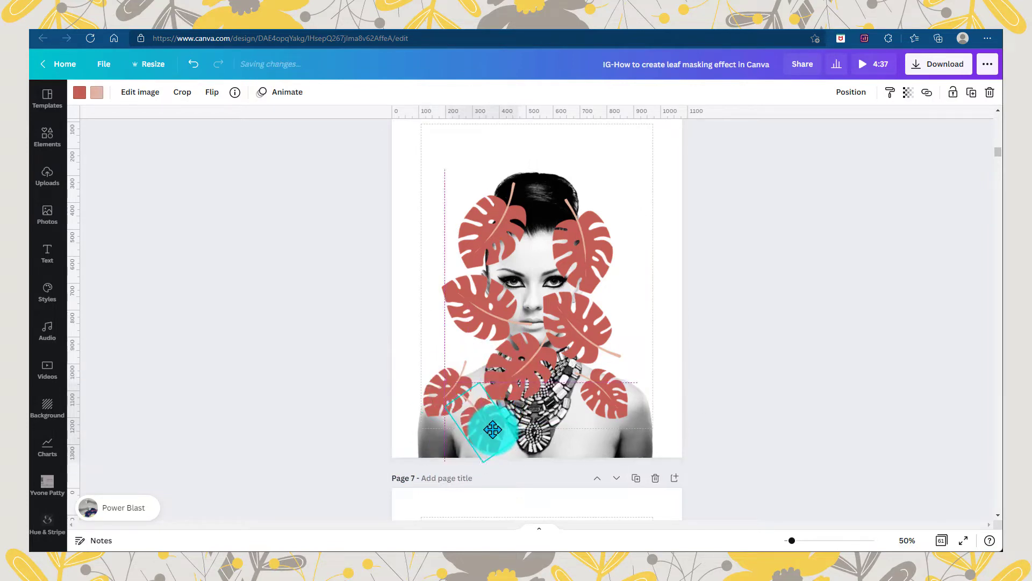
pyautogui.click(413, 389)
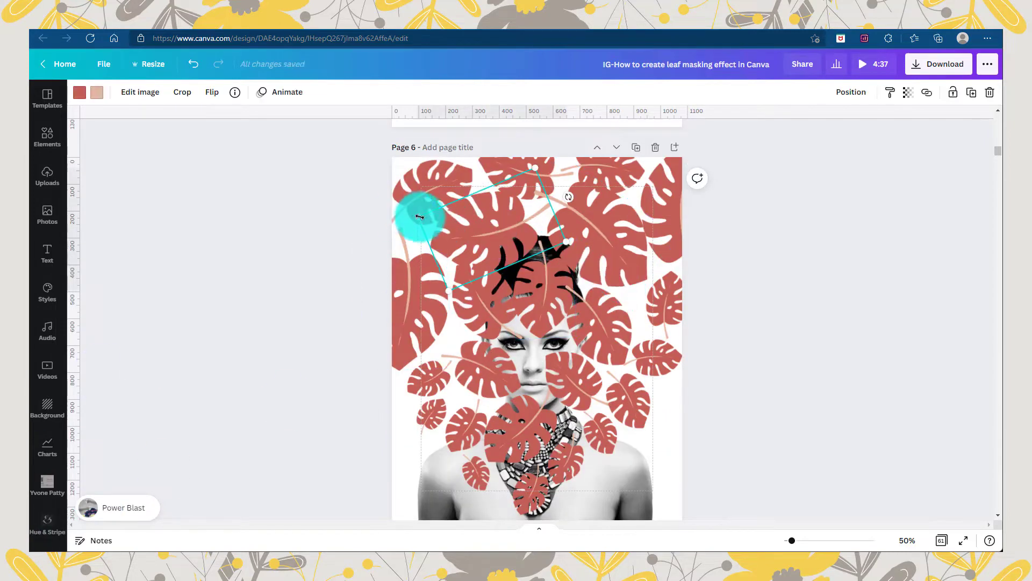
# Shrink the leaf at the upper left of the head and fine-tune the neck leaf and the large leaf at the page's left edge
pyautogui.moveTo(414, 214); pyautogui.dragTo(525, 438)
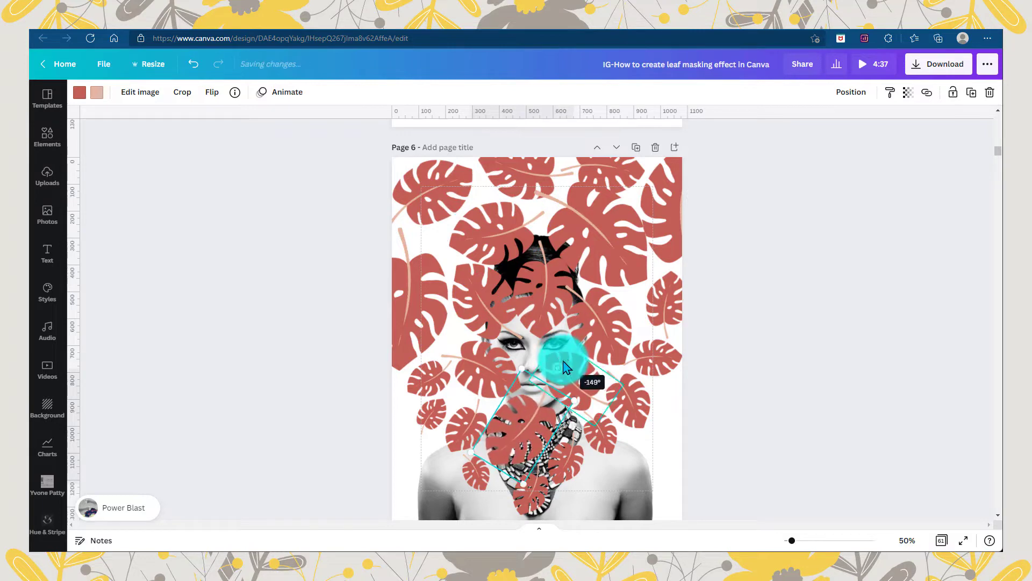
pyautogui.click(472, 373)
pyautogui.moveTo(407, 300); pyautogui.dragTo(407, 296)
# Shrink the large leaf above the head's right side to about 317 by 505 and reposition it beside the top-edge leaves
pyautogui.click(627, 257)
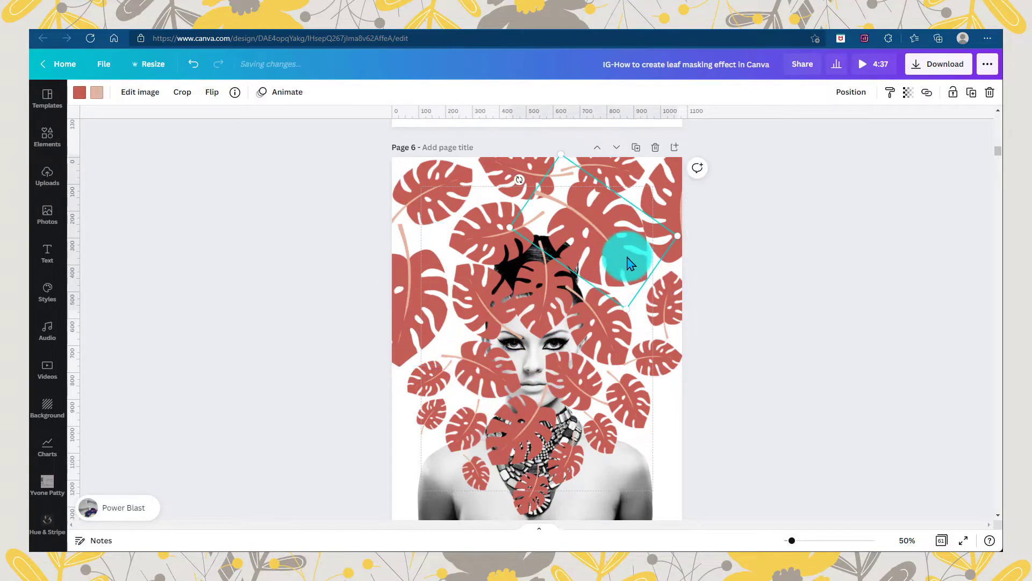
pyautogui.moveTo(631, 264); pyautogui.dragTo(626, 185)
pyautogui.click(584, 218)
pyautogui.moveTo(563, 152); pyautogui.dragTo(568, 159)
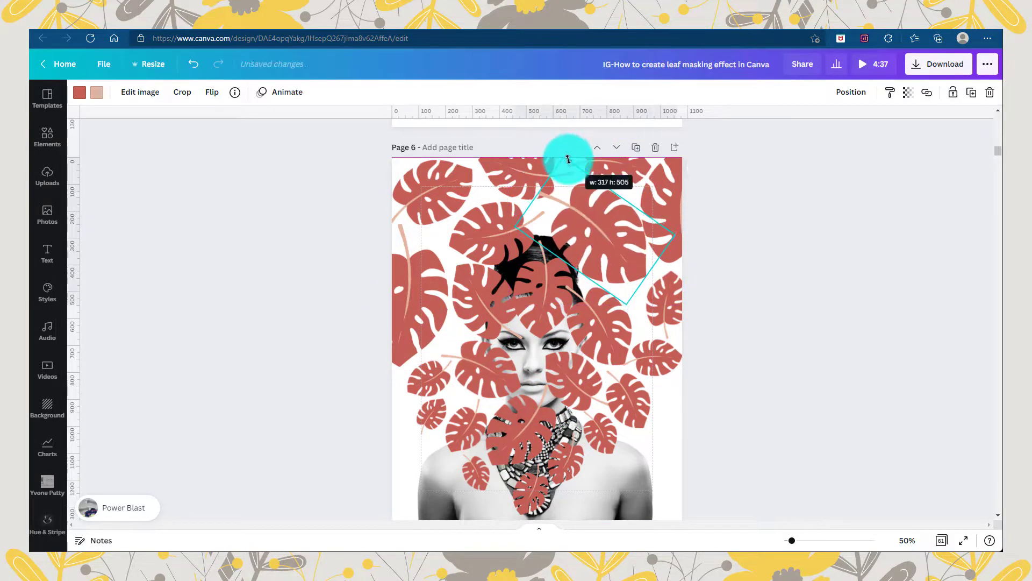
pyautogui.moveTo(606, 234); pyautogui.dragTo(599, 230)
pyautogui.click(703, 254)
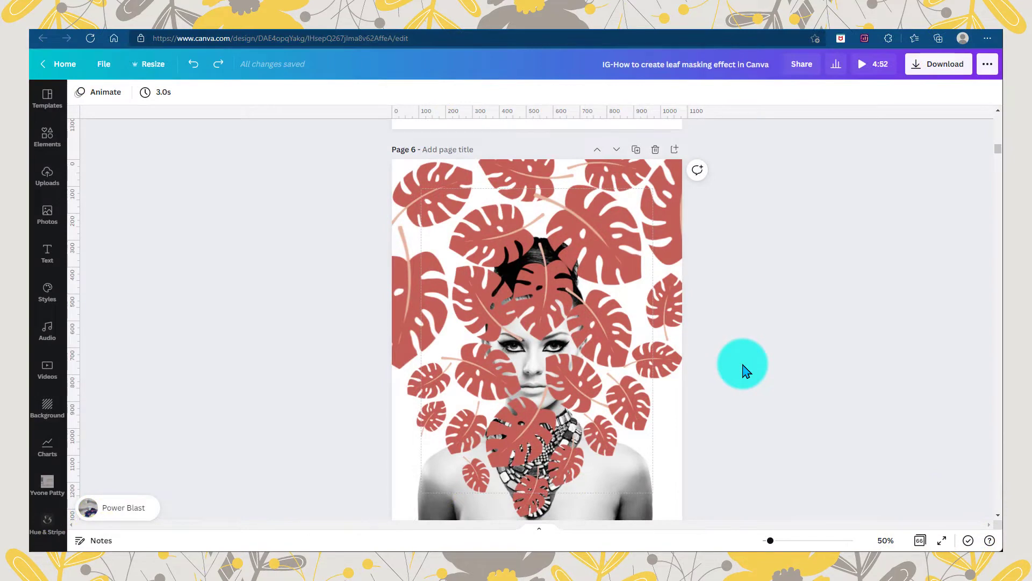
# Move and rotate the left cheek leaf over the eye on that side, using transparency 77 to judge its placement
pyautogui.hotkey('ctrl', '+')
pyautogui.moveTo(458, 381); pyautogui.dragTo(494, 350)
pyautogui.moveTo(436, 303); pyautogui.dragTo(415, 394)
pyautogui.click(910, 93)
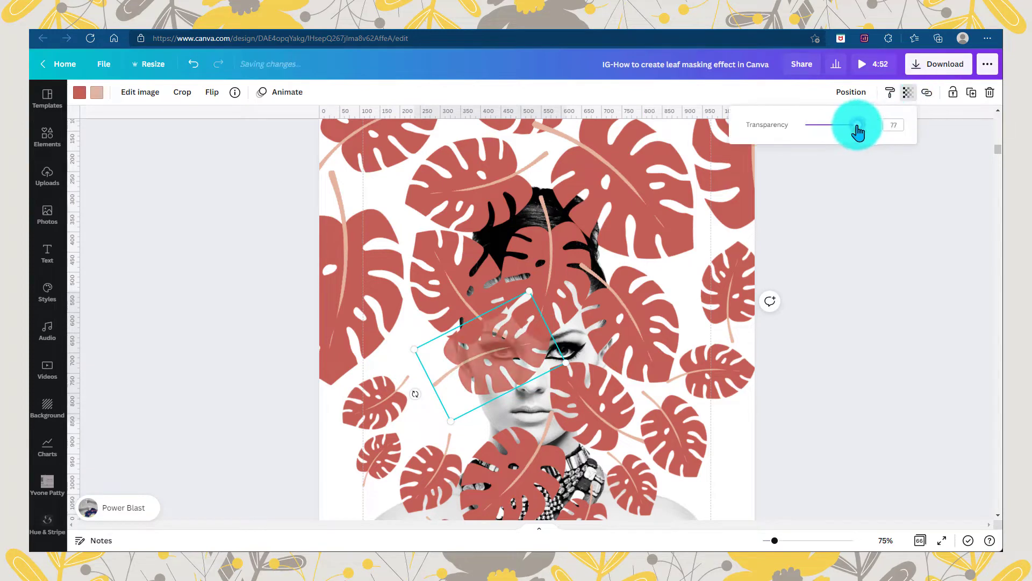
pyautogui.moveTo(479, 372); pyautogui.dragTo(483, 374)
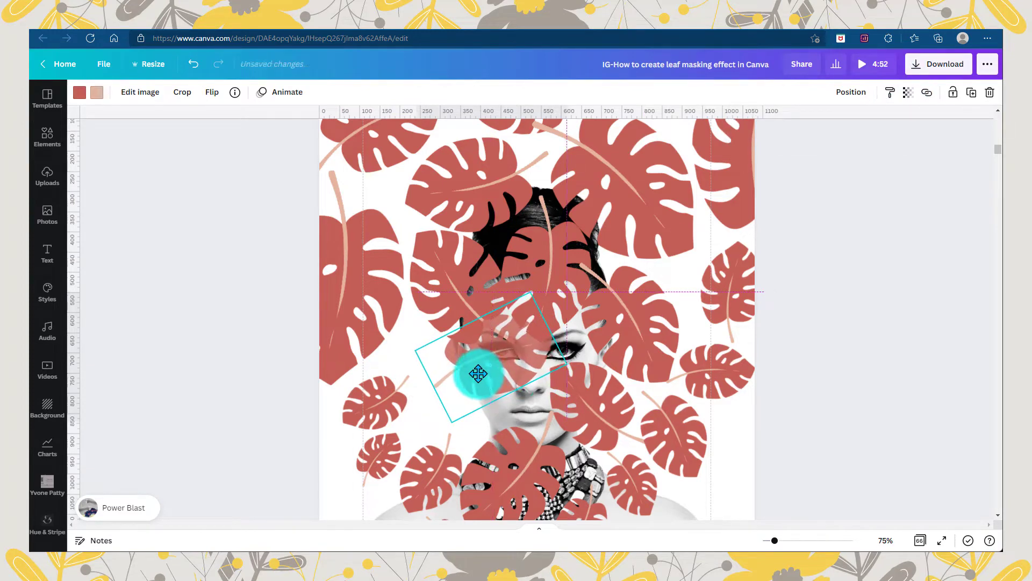
# Move the right cheek leaf over the other eye, set its transparency to 76, and rotate it to cover the eye
pyautogui.moveTo(597, 397); pyautogui.dragTo(588, 369)
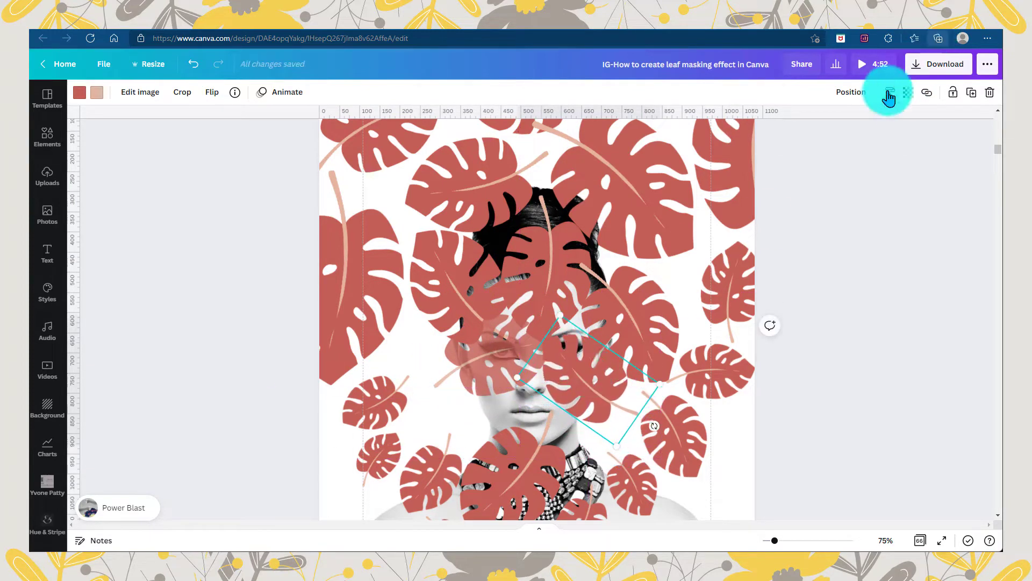
pyautogui.click(912, 95)
pyautogui.moveTo(880, 125); pyautogui.dragTo(864, 128)
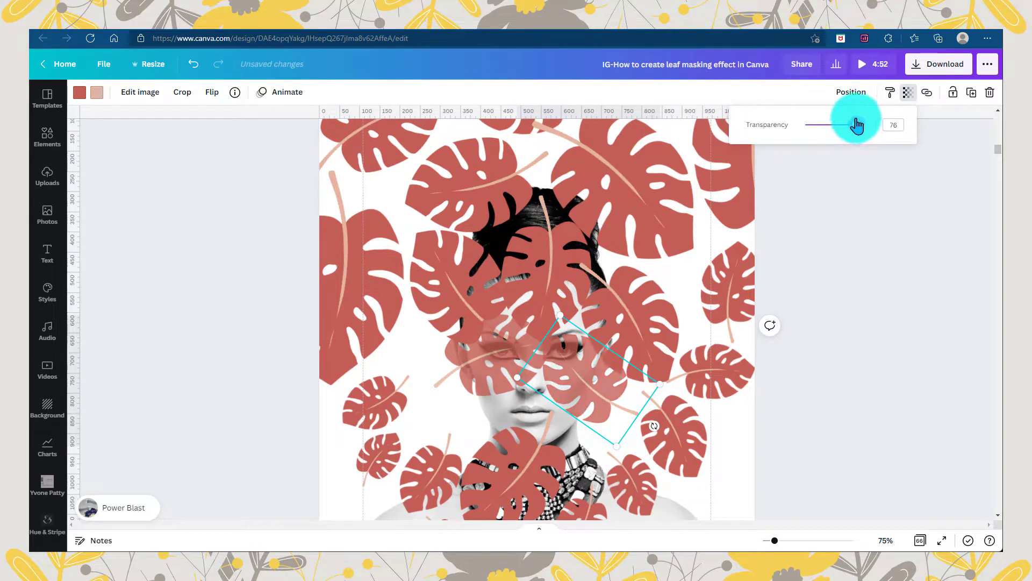
pyautogui.moveTo(602, 399)
pyautogui.mouseDown()
pyautogui.moveTo(604, 386)
pyautogui.moveTo(662, 419)
pyautogui.moveTo(629, 438)
pyautogui.moveTo(587, 384)
pyautogui.mouseUp()
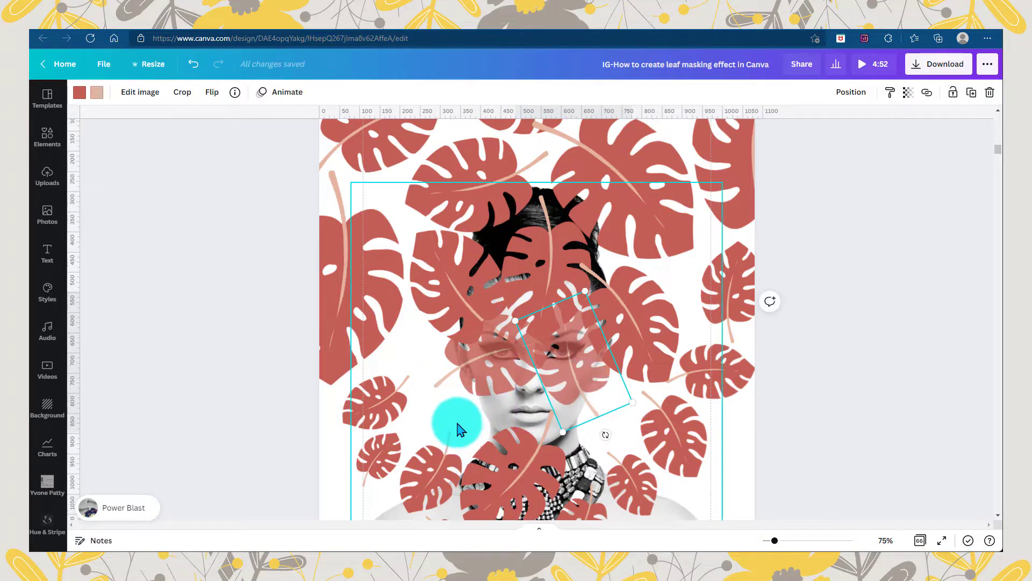
# Set the transparency of both leaves covering the eyes back to 100
pyautogui.click(908, 93)
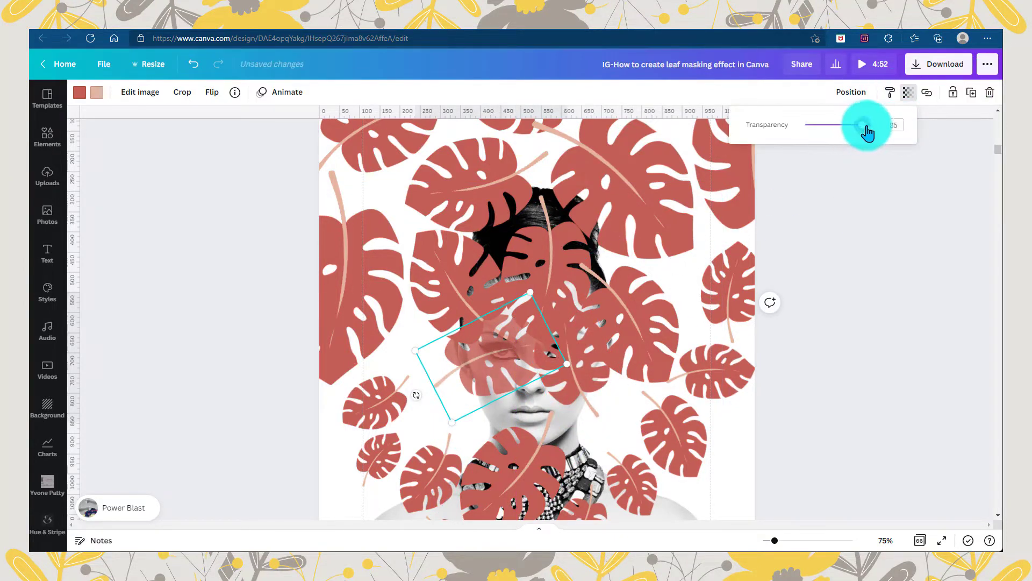
pyautogui.moveTo(867, 132); pyautogui.dragTo(882, 129)
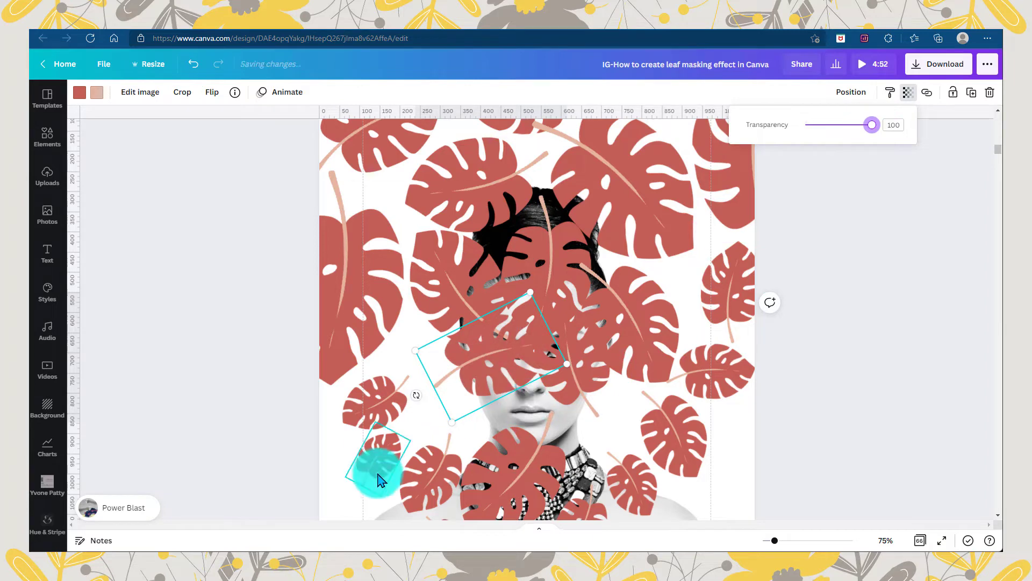
# Add a copy of the neck leaf over the mouth and chin, then rotate and shrink it to fit
pyautogui.click(506, 476)
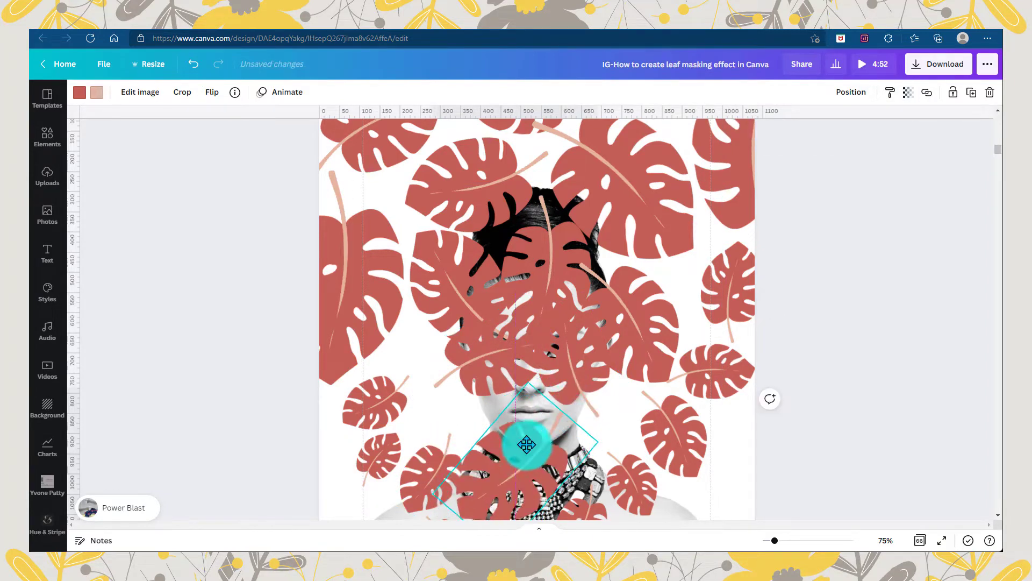
pyautogui.moveTo(527, 444)
pyautogui.mouseDown()
pyautogui.moveTo(539, 420)
pyautogui.moveTo(528, 425)
pyautogui.mouseUp()
pyautogui.moveTo(590, 366); pyautogui.dragTo(585, 468)
pyautogui.moveTo(525, 456); pyautogui.dragTo(534, 453)
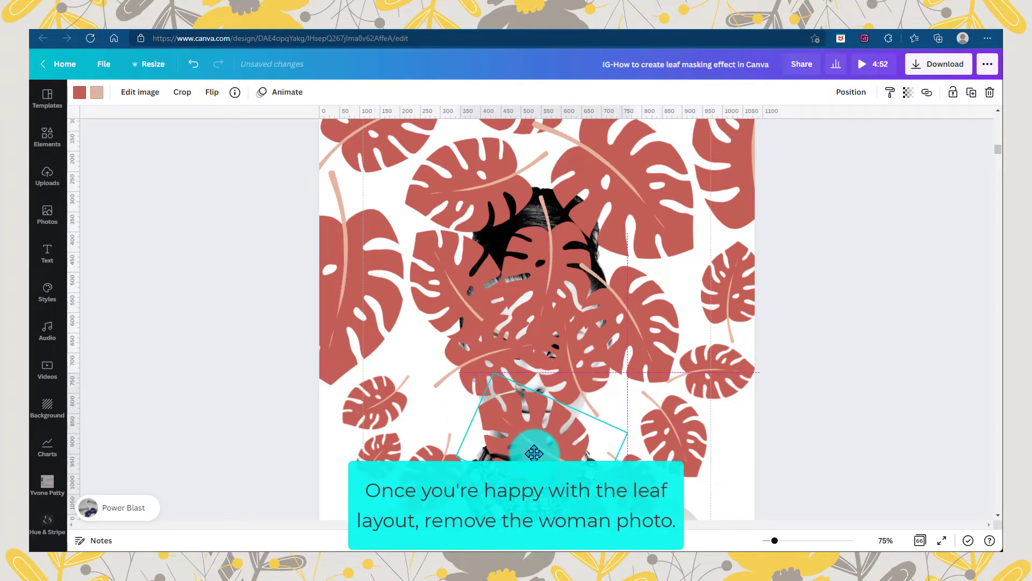
pyautogui.moveTo(627, 481); pyautogui.dragTo(600, 451)
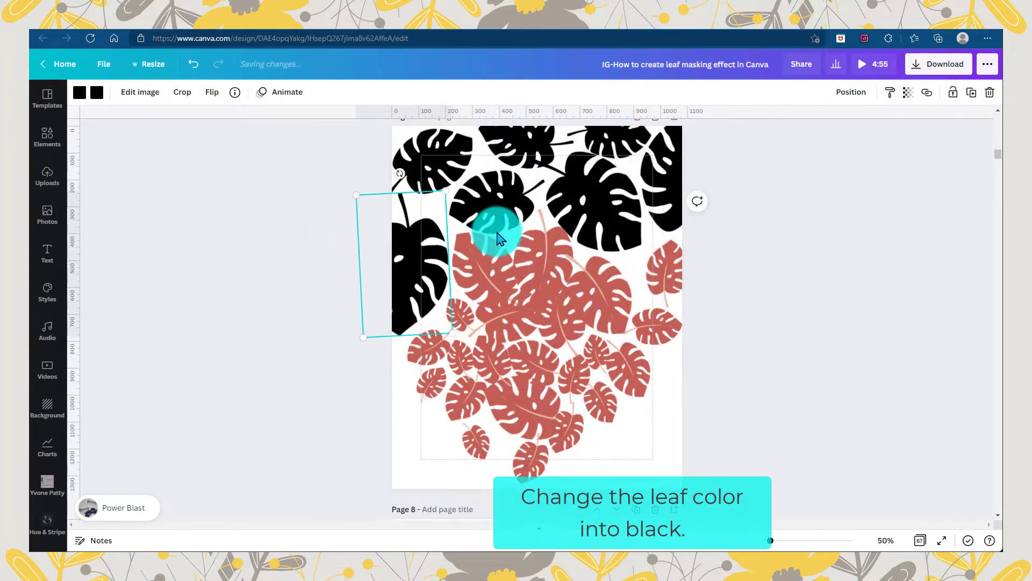
# Copy the black leaf style onto the red leaves in the middle of page 7, around the former forehead area
pyautogui.click(891, 92)
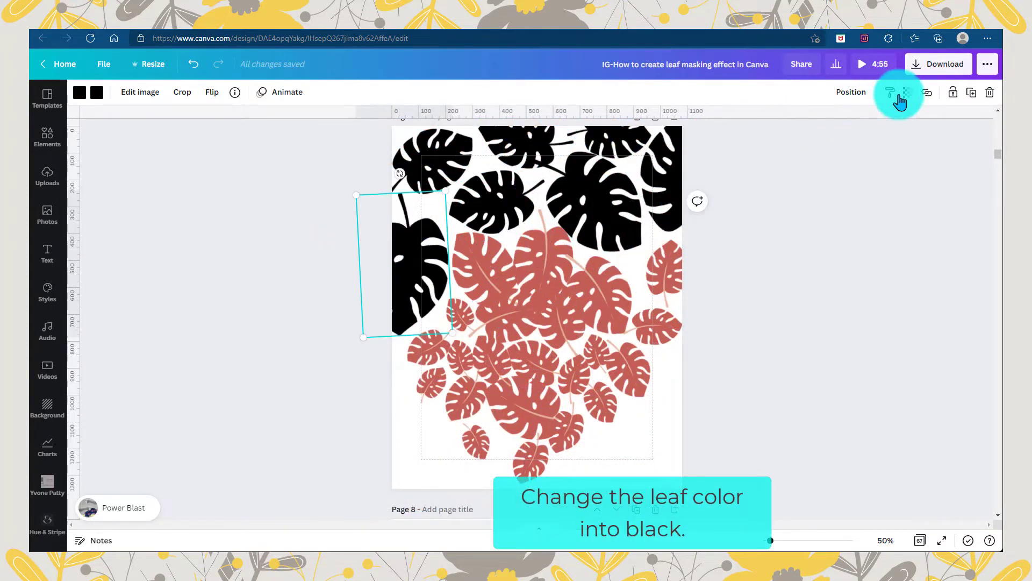
pyautogui.click(501, 259)
pyautogui.click(892, 92)
pyautogui.click(559, 252)
pyautogui.click(891, 93)
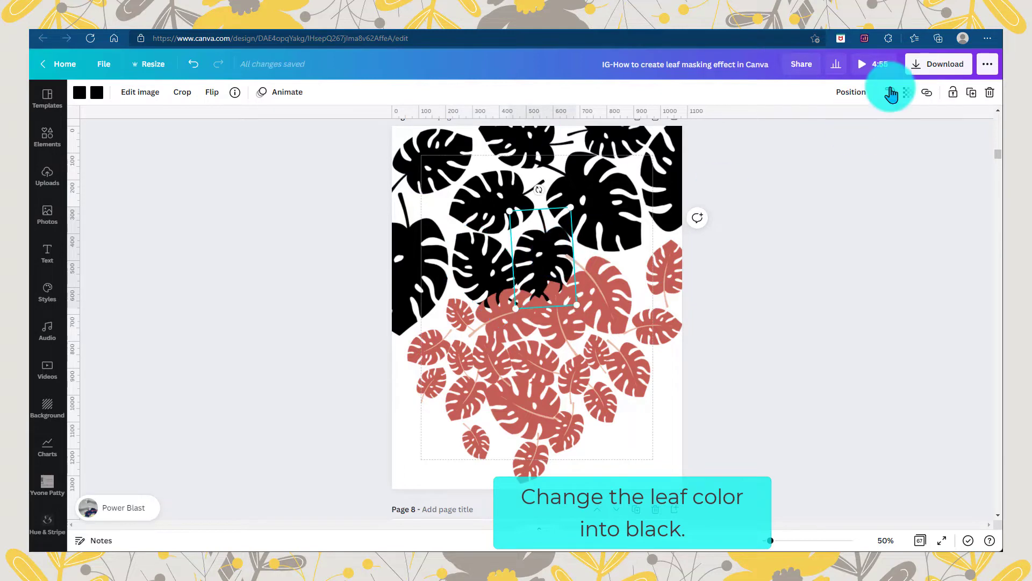
pyautogui.click(604, 289)
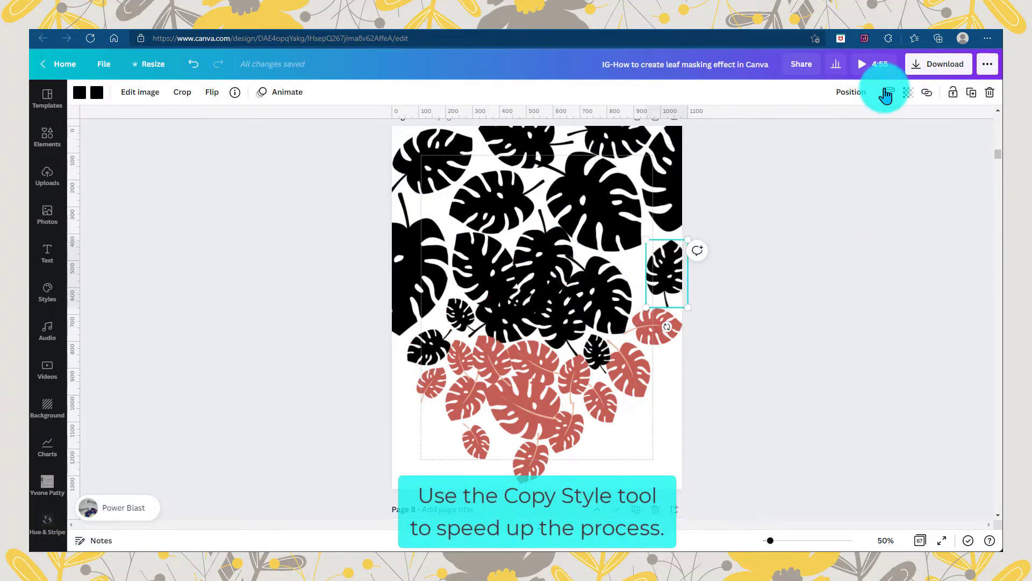
# Copy the black leaf style onto the remaining red leaves in the lower half of page 7
pyautogui.click(886, 94)
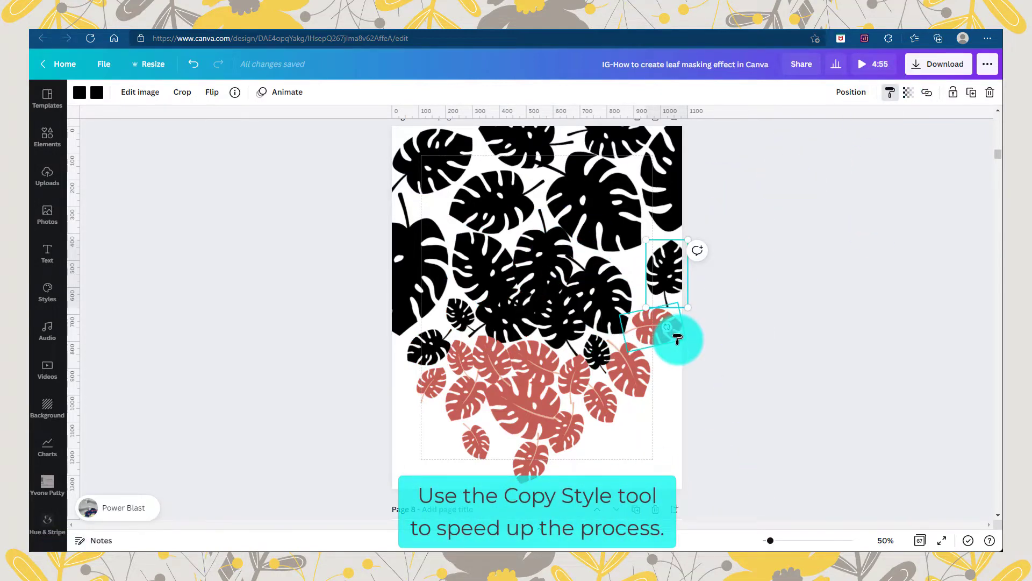
pyautogui.click(664, 334)
pyautogui.click(891, 93)
pyautogui.click(636, 350)
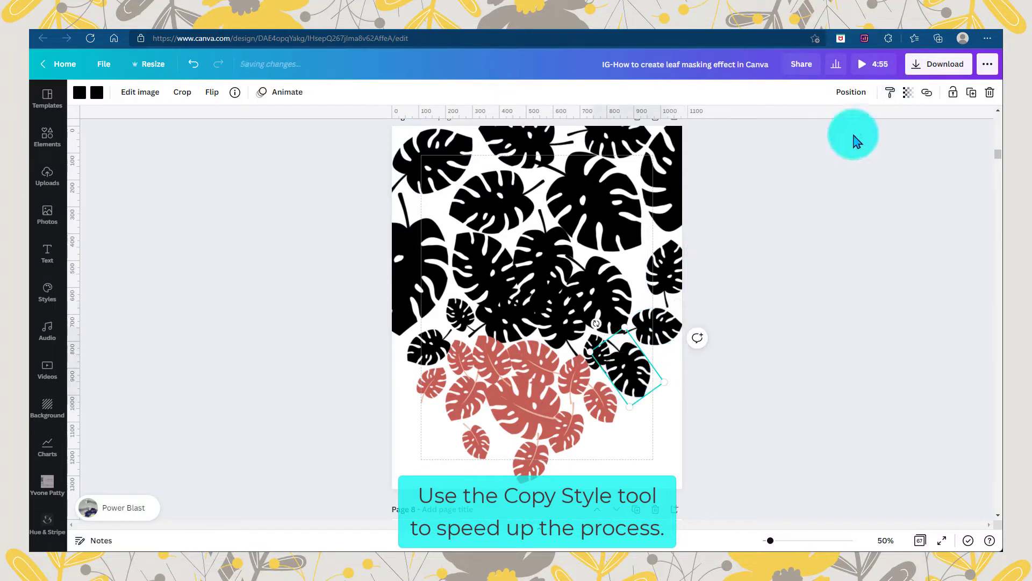
pyautogui.click(890, 93)
pyautogui.click(527, 359)
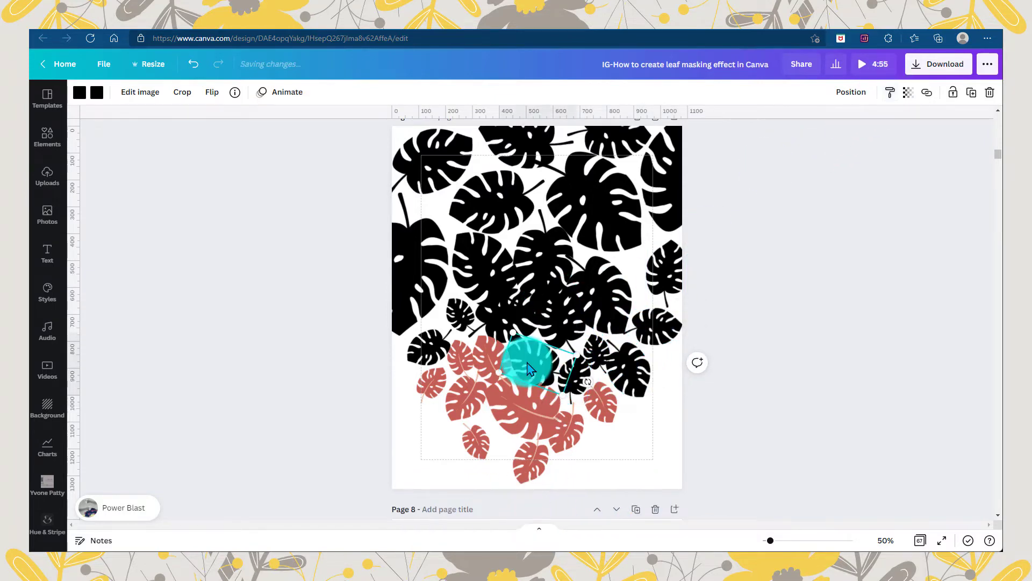
pyautogui.click(891, 93)
pyautogui.click(486, 353)
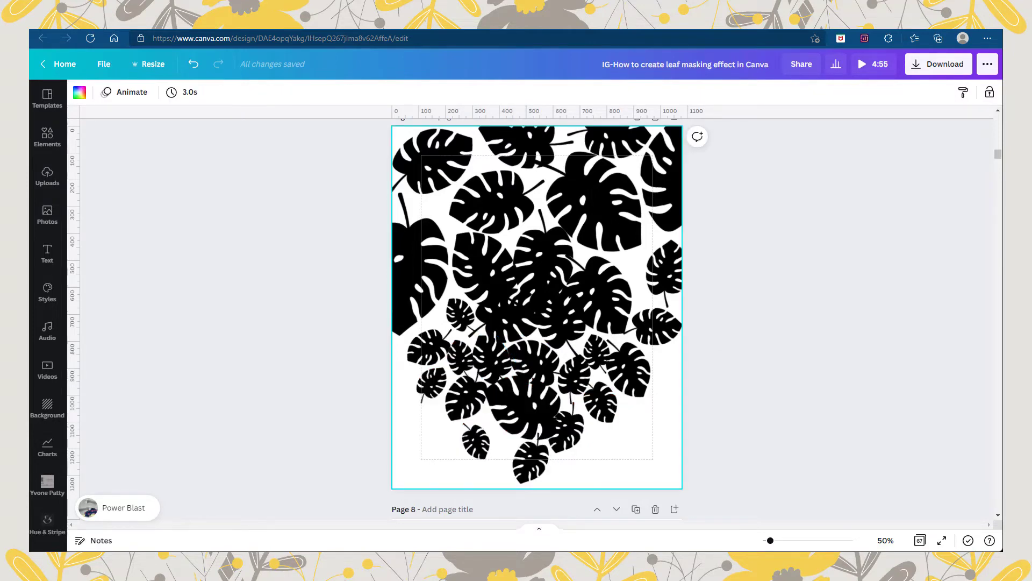
# Duplicate the black-leaf page and change the copy's background to another document color
pyautogui.hotkey('ctrl', 'd')
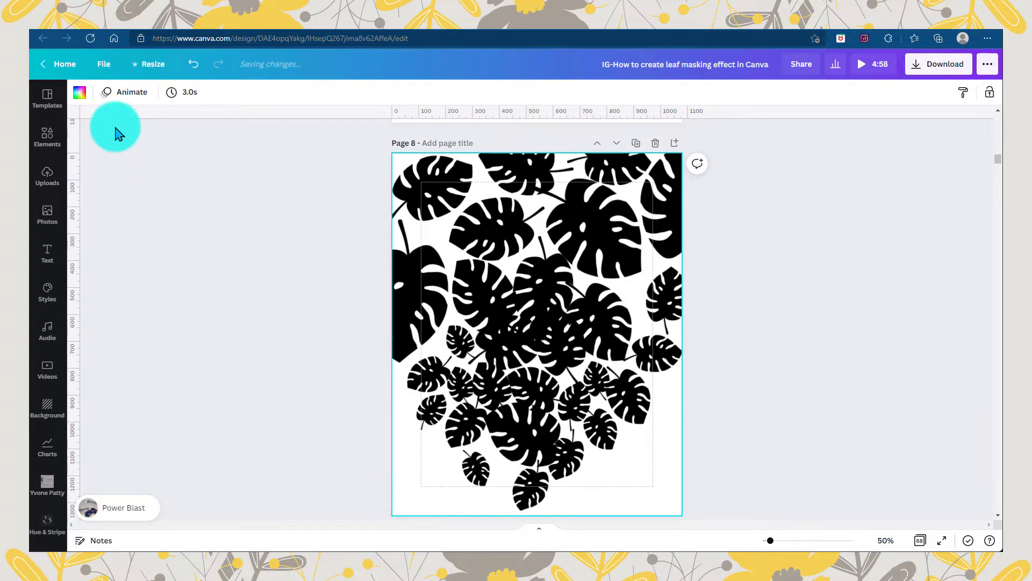
pyautogui.click(81, 93)
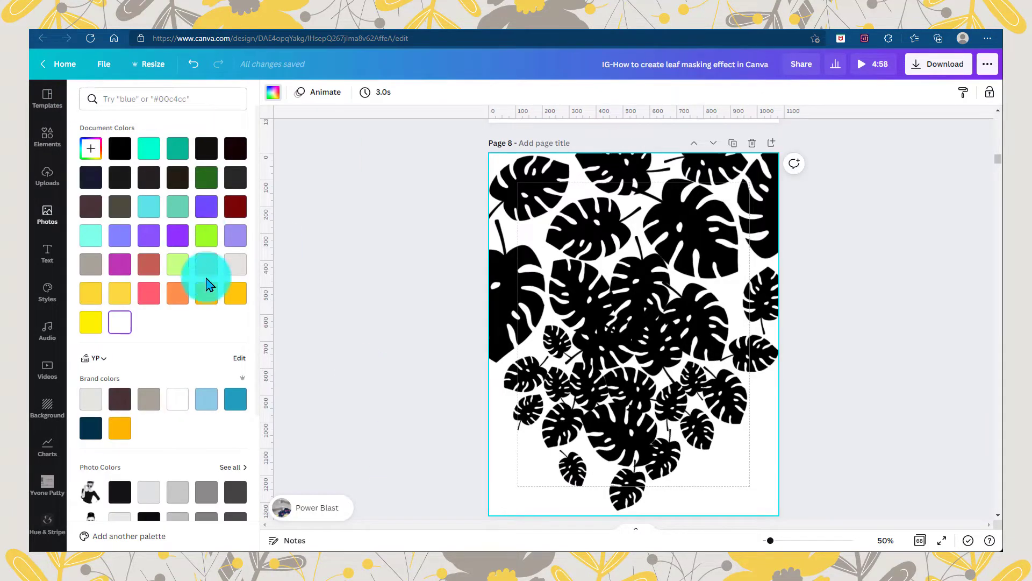
pyautogui.click(236, 232)
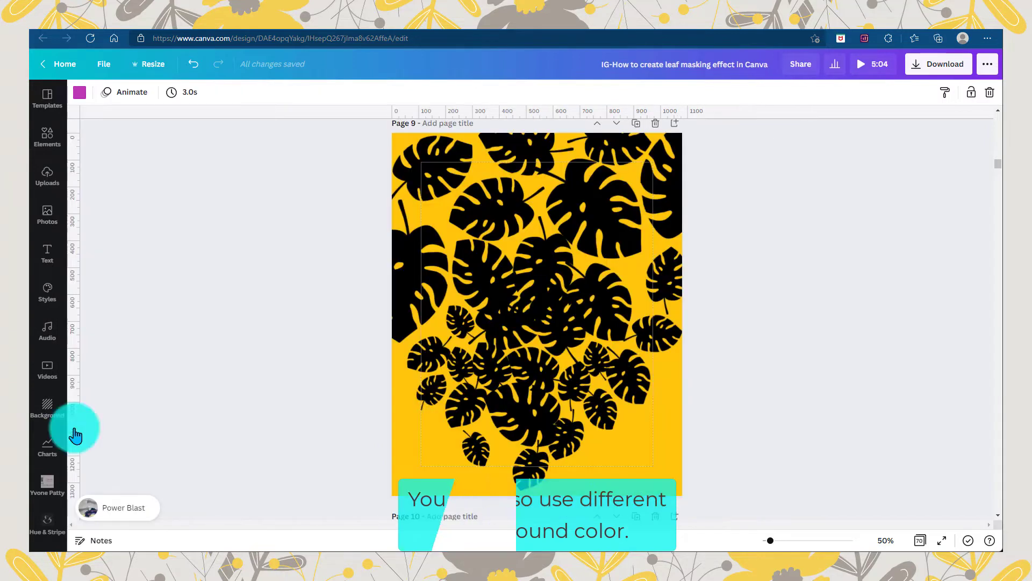
# Download only page 9, the yellow-background leaf design, as a PNG file
pyautogui.click(939, 67)
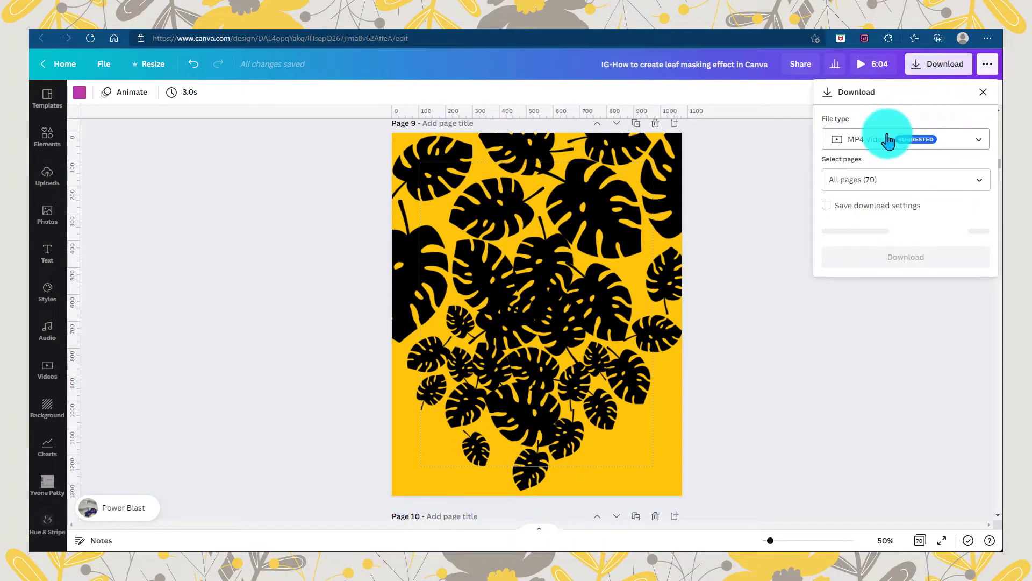
pyautogui.click(888, 138)
pyautogui.click(871, 69)
pyautogui.click(982, 263)
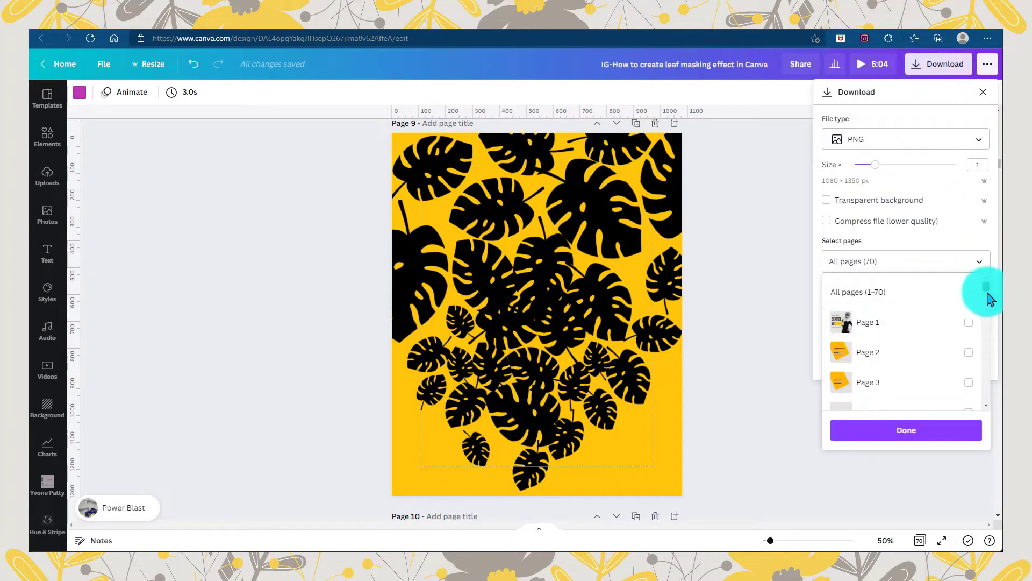
pyautogui.moveTo(986, 291); pyautogui.dragTo(987, 300)
pyautogui.click(969, 328)
pyautogui.click(942, 428)
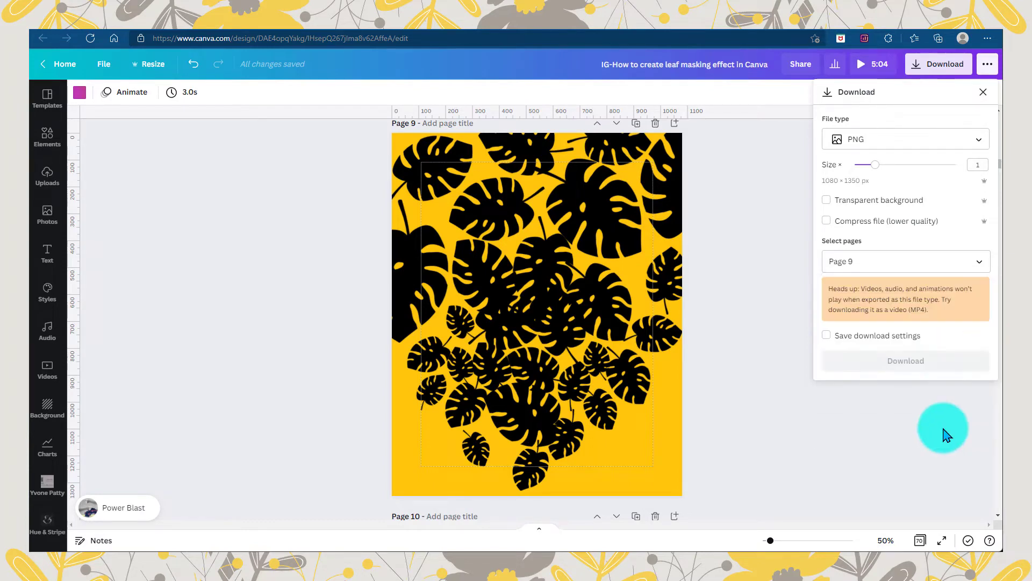
pyautogui.click(915, 364)
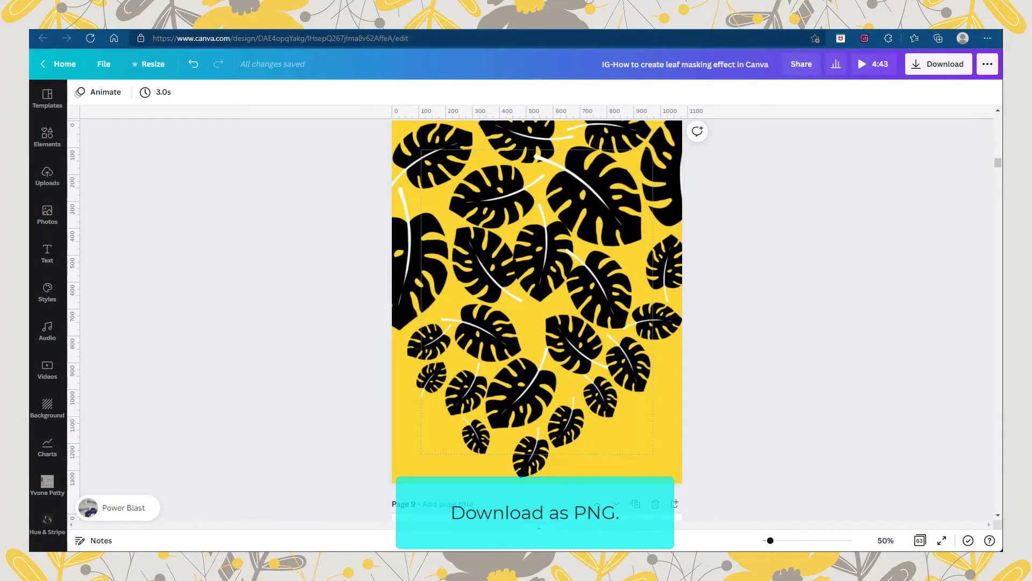
# Download only page 8, the black leaves on the yellow background, as a PNG file
pyautogui.click(934, 63)
pyautogui.click(934, 136)
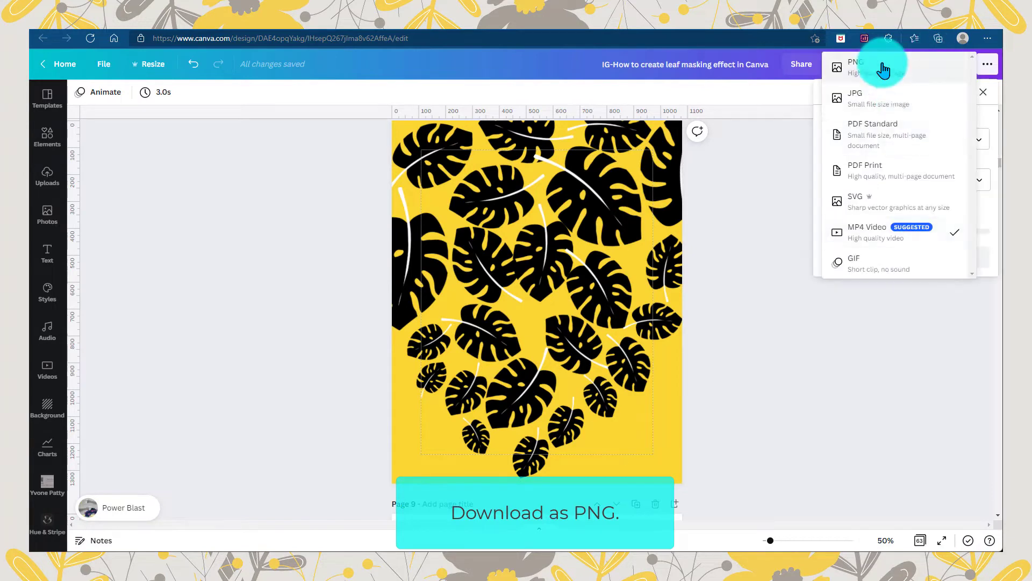
pyautogui.click(952, 42)
pyautogui.click(977, 268)
pyautogui.scroll(-4, 986, 290)
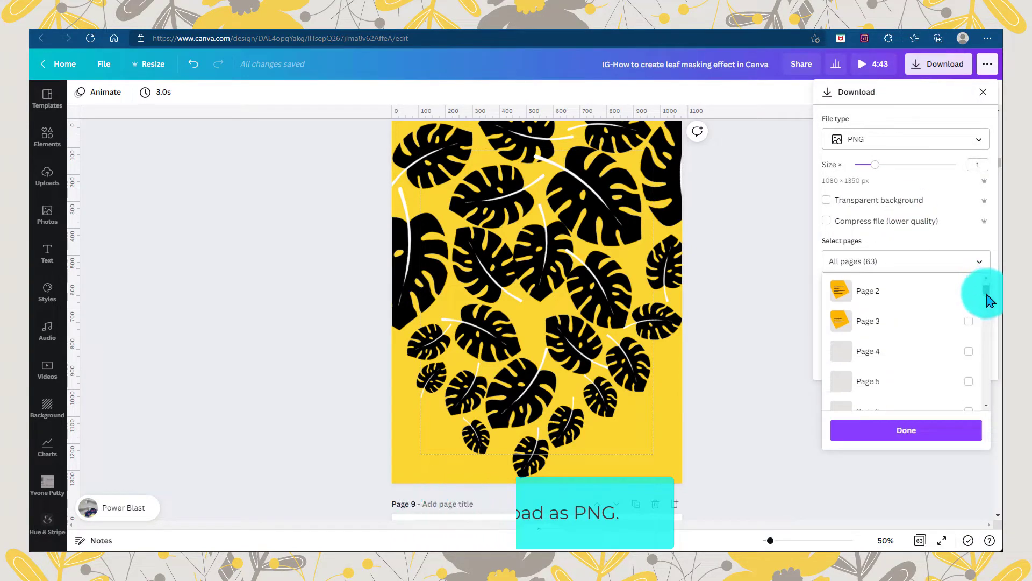
pyautogui.click(915, 316)
pyautogui.click(926, 424)
pyautogui.click(898, 362)
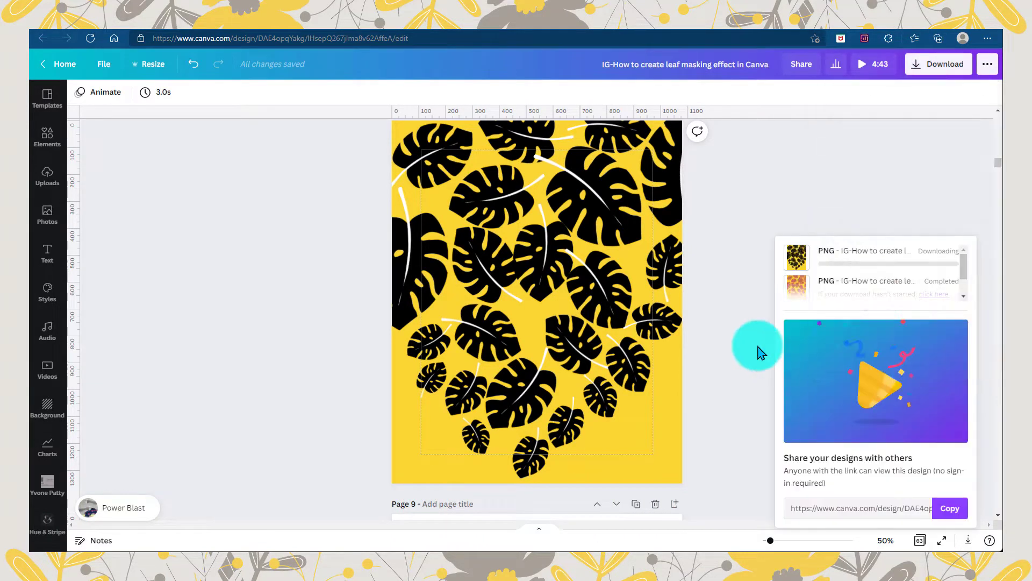
# Duplicate the yellow black-leaf page and change the copy's background to the default purple color
pyautogui.click(676, 503)
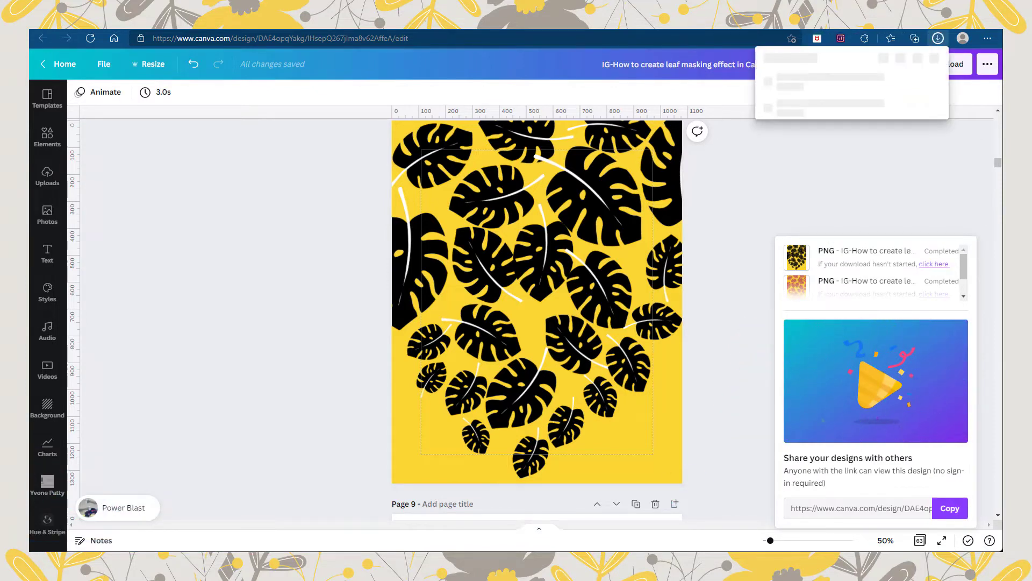
pyautogui.click(269, 321)
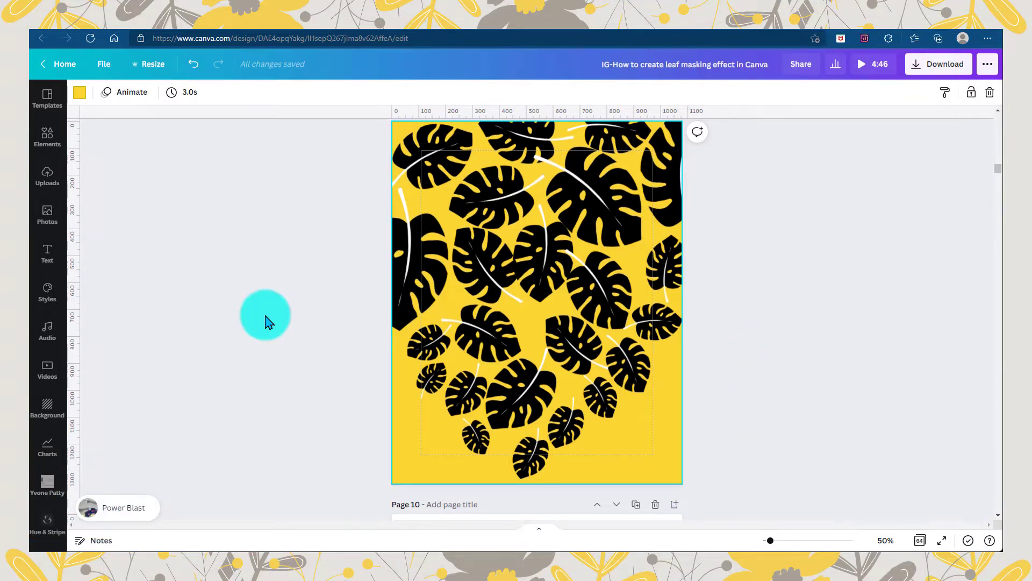
pyautogui.click(81, 95)
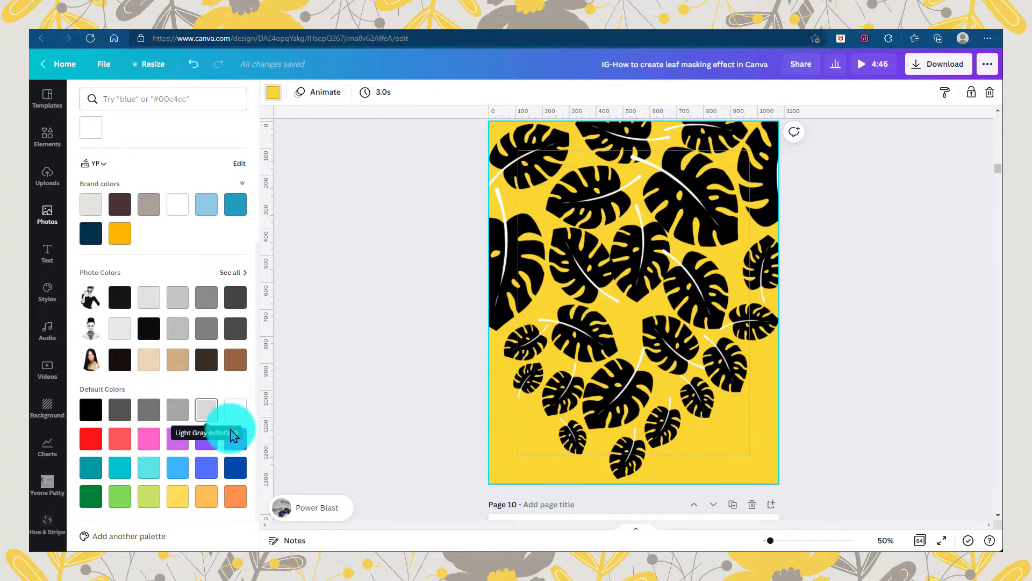
pyautogui.click(207, 438)
pyautogui.click(352, 354)
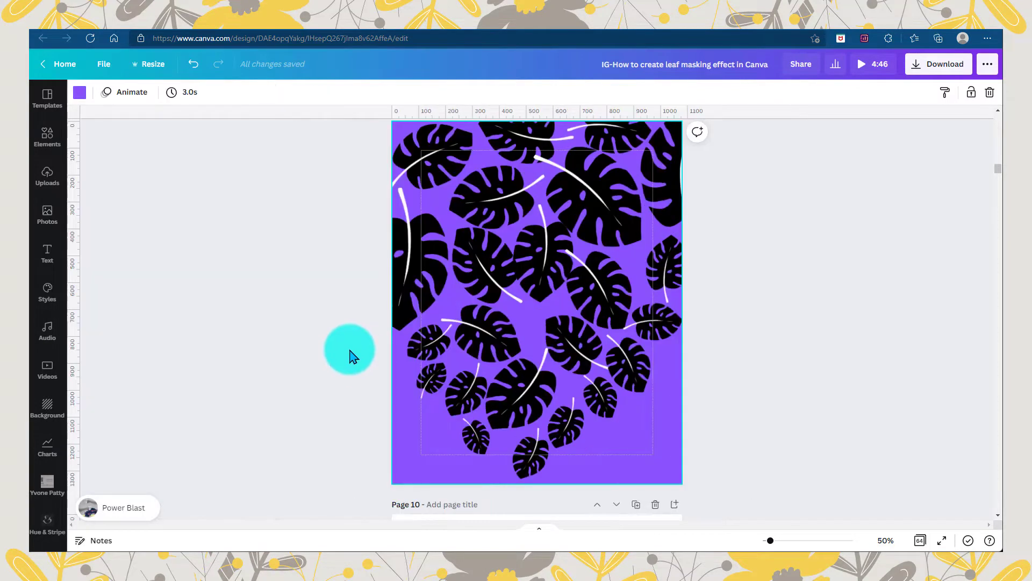
# Download only page 9, the black leaves on the purple background, as a PNG file
pyautogui.click(938, 64)
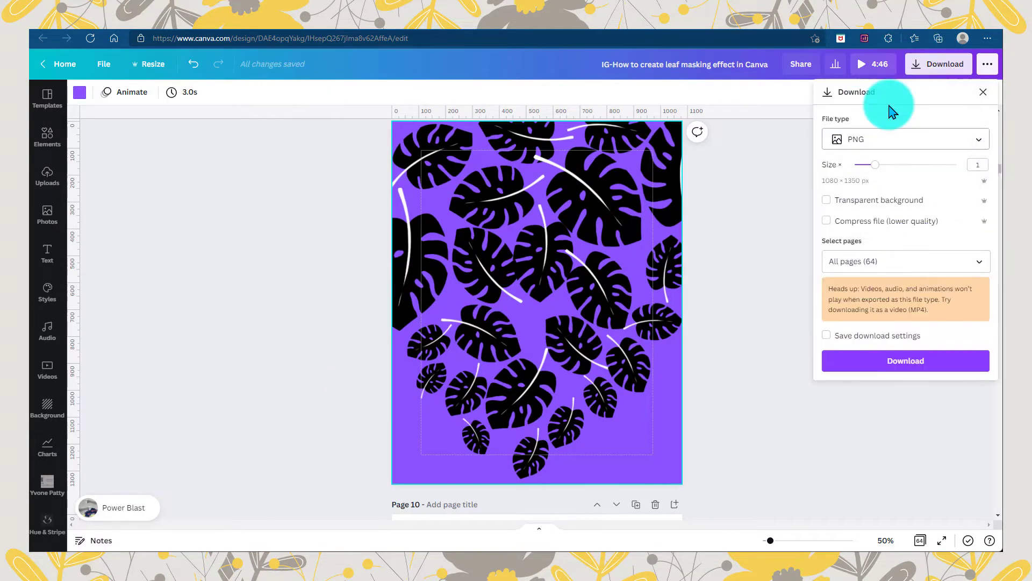
pyautogui.click(978, 262)
pyautogui.scroll(-5, 991, 294)
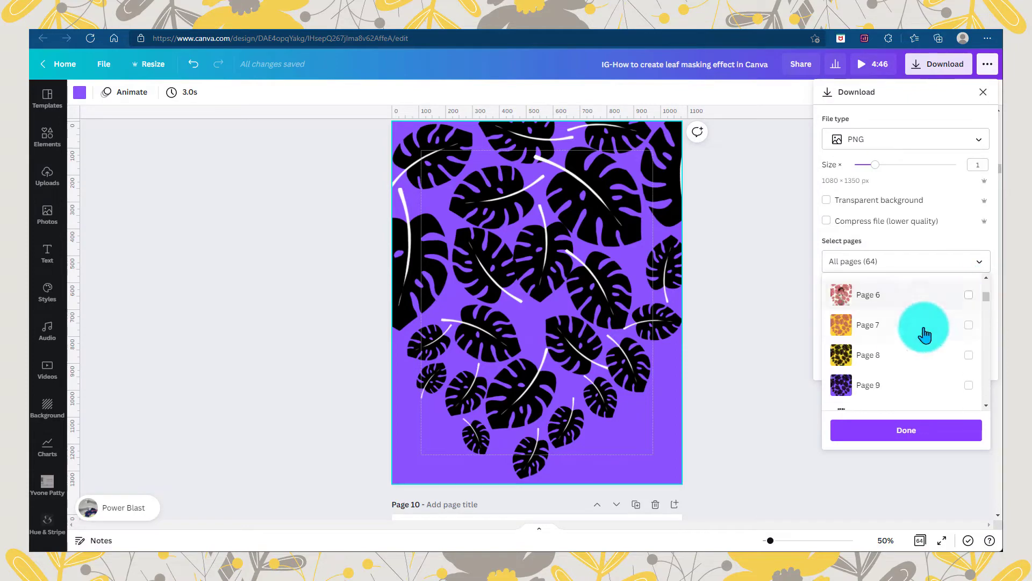
pyautogui.click(887, 392)
pyautogui.click(899, 432)
pyautogui.click(888, 367)
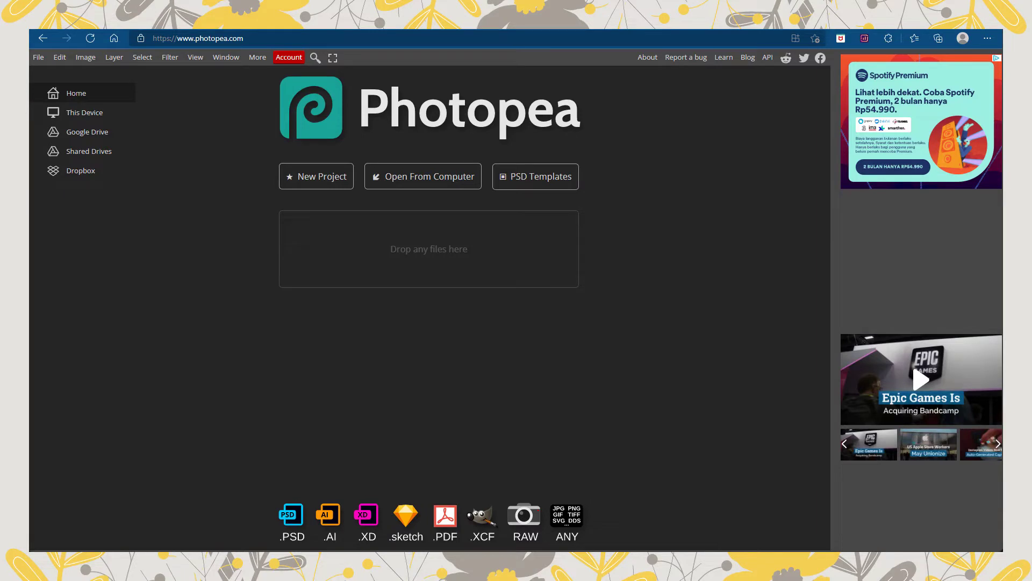
# In Photopea, open the yellow leaf PNG and clear all its black leaves to transparency using a combined Magic Wand selection
pyautogui.moveTo(404, 255); pyautogui.dragTo(415, 291)
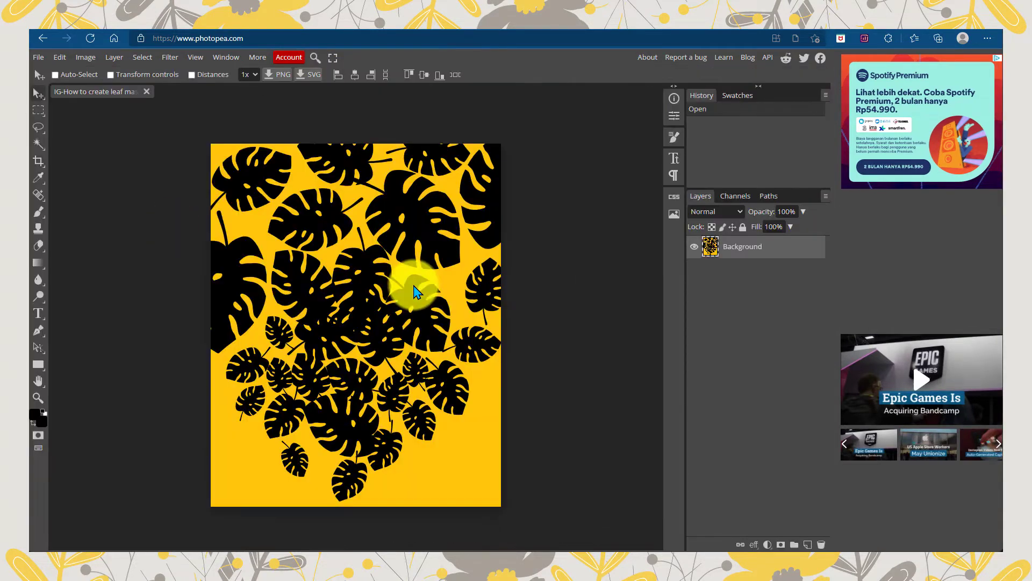
pyautogui.click(203, 340)
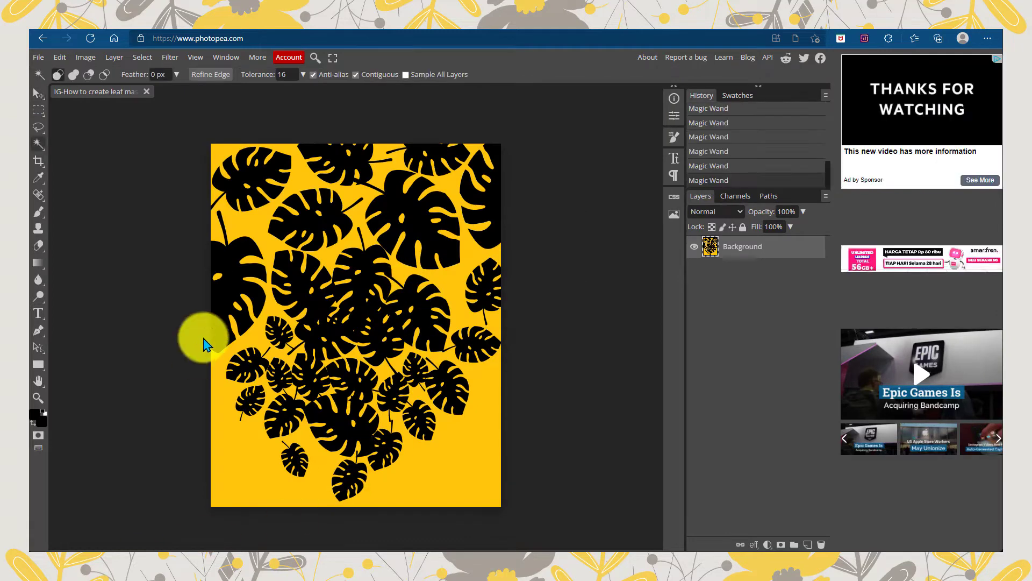
pyautogui.click(258, 186)
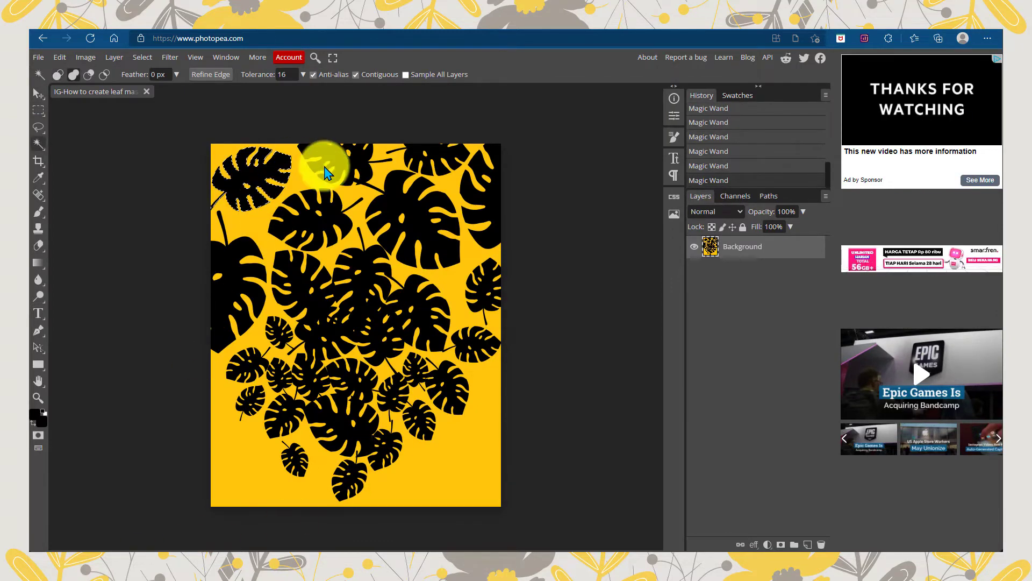
pyautogui.click(490, 192)
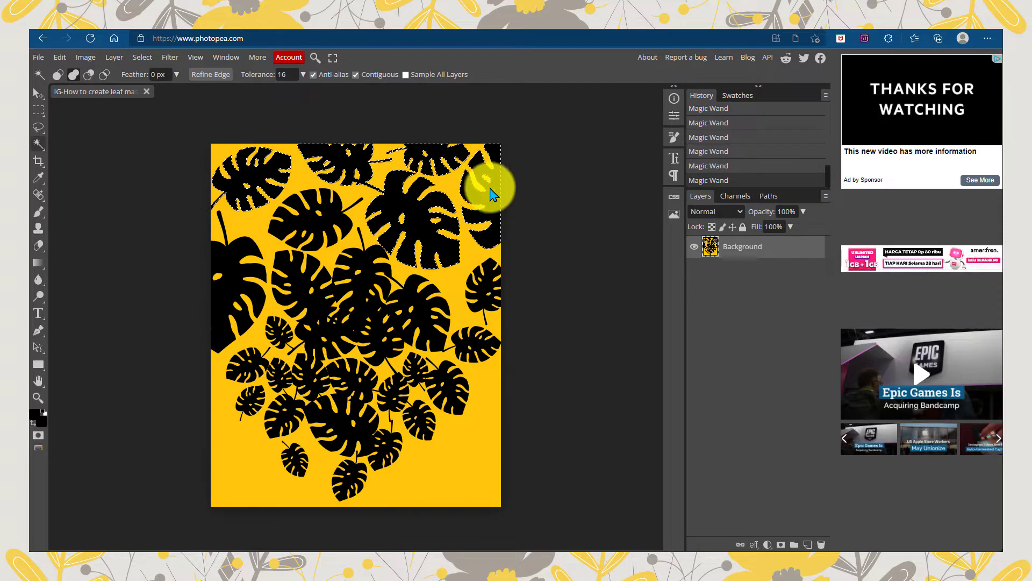
pyautogui.click(319, 217)
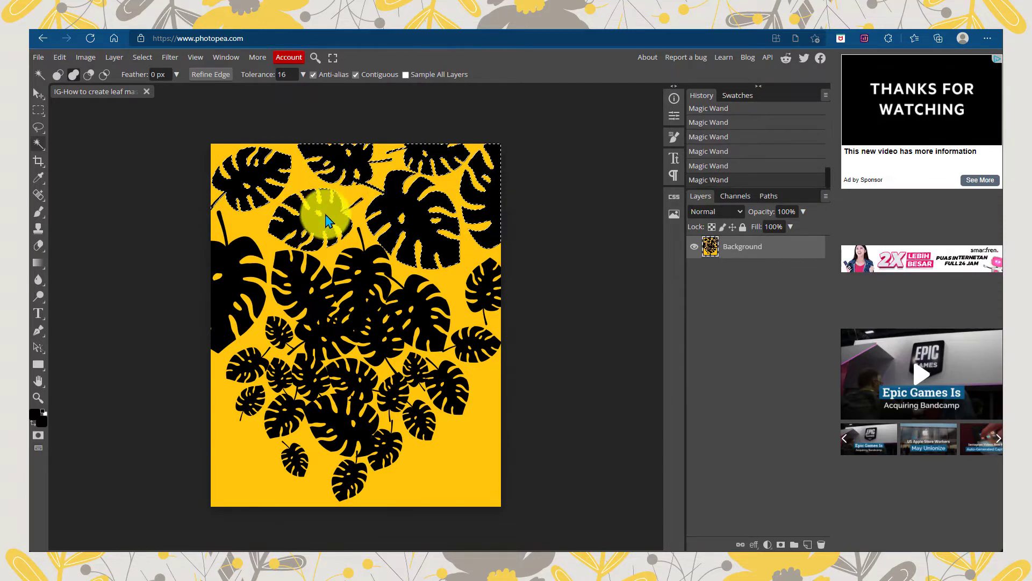
pyautogui.click(224, 254)
pyautogui.click(303, 278)
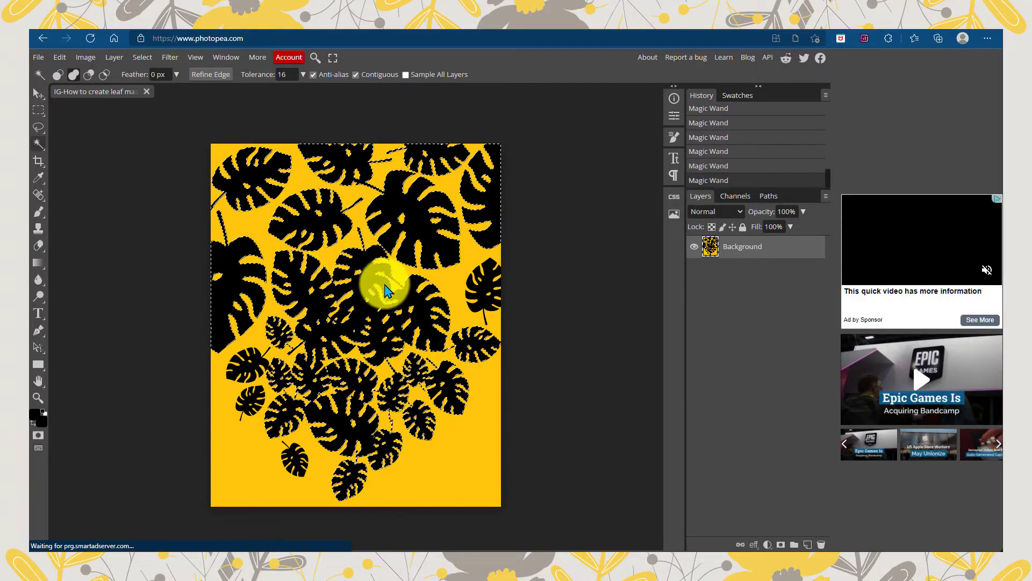
pyautogui.click(486, 288)
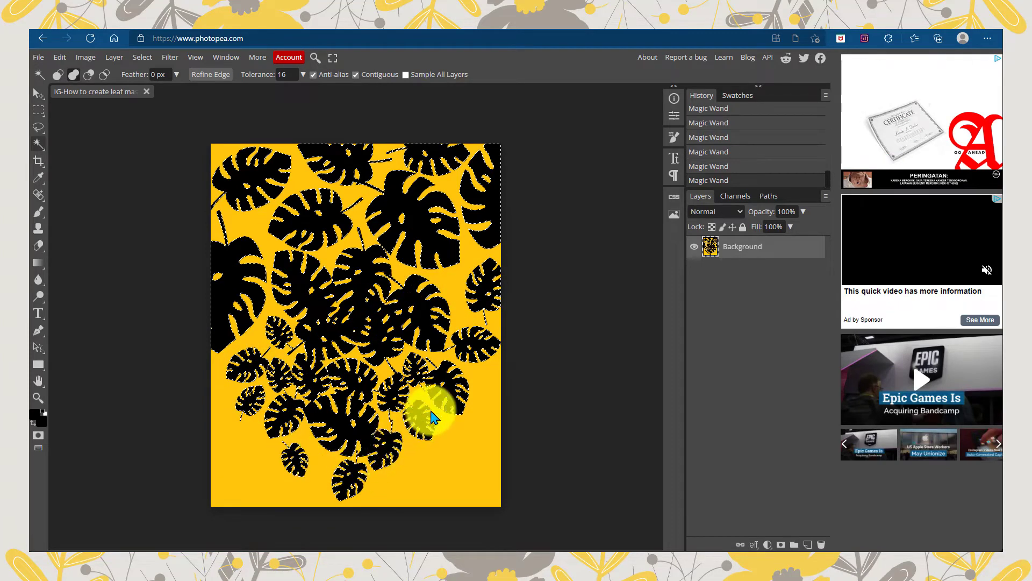
pyautogui.click(60, 57)
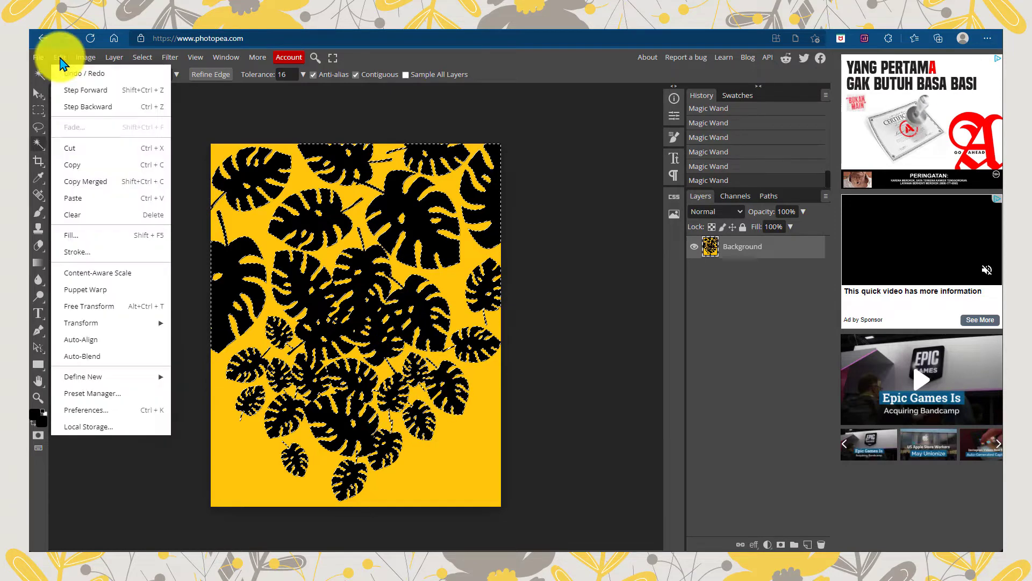
pyautogui.click(100, 215)
# Export the yellow leaf cut-out as a PNG at 1080 × 1350 px and 100% quality
pyautogui.click(38, 57)
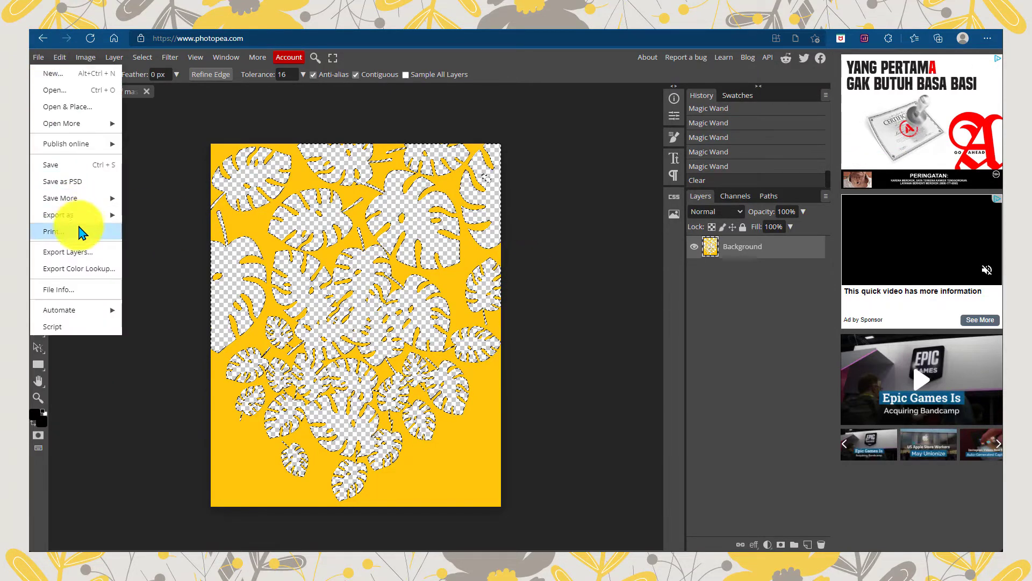
pyautogui.moveTo(81, 214)
pyautogui.click(153, 215)
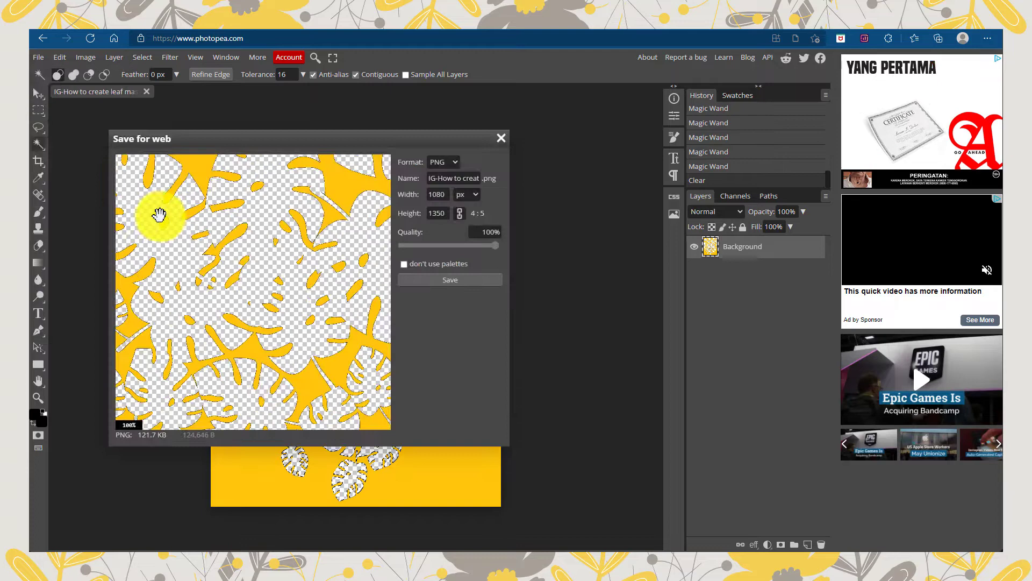
pyautogui.click(411, 280)
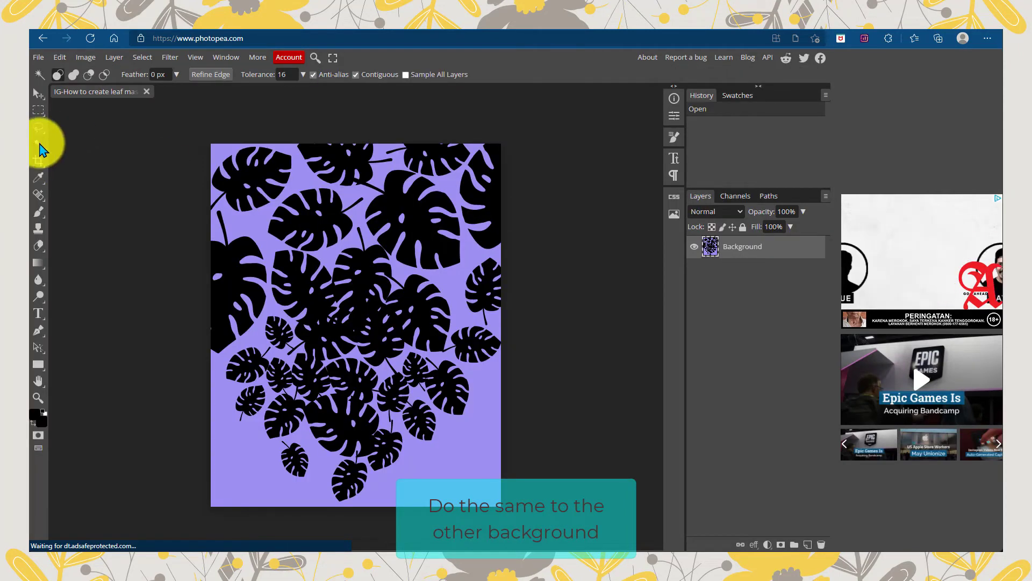
# Select the black leaves on the light purple image with the Magic Wand and clear them to transparency
pyautogui.click(258, 171)
pyautogui.keyDown('shift'); pyautogui.click(329, 159); pyautogui.keyUp('shift')
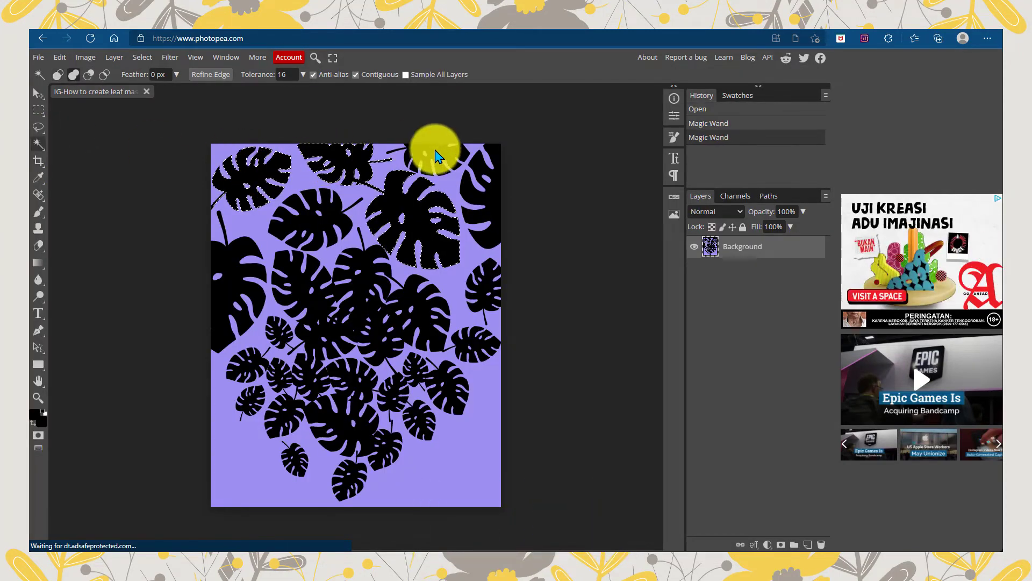
pyautogui.keyDown('shift'); pyautogui.click(436, 151); pyautogui.keyUp('shift')
pyautogui.keyDown('shift'); pyautogui.click(479, 181); pyautogui.keyUp('shift')
pyautogui.keyDown('shift'); pyautogui.click(307, 227); pyautogui.keyUp('shift')
pyautogui.keyDown('shift'); pyautogui.click(223, 268); pyautogui.keyUp('shift')
pyautogui.keyDown('shift'); pyautogui.click(294, 284); pyautogui.keyUp('shift')
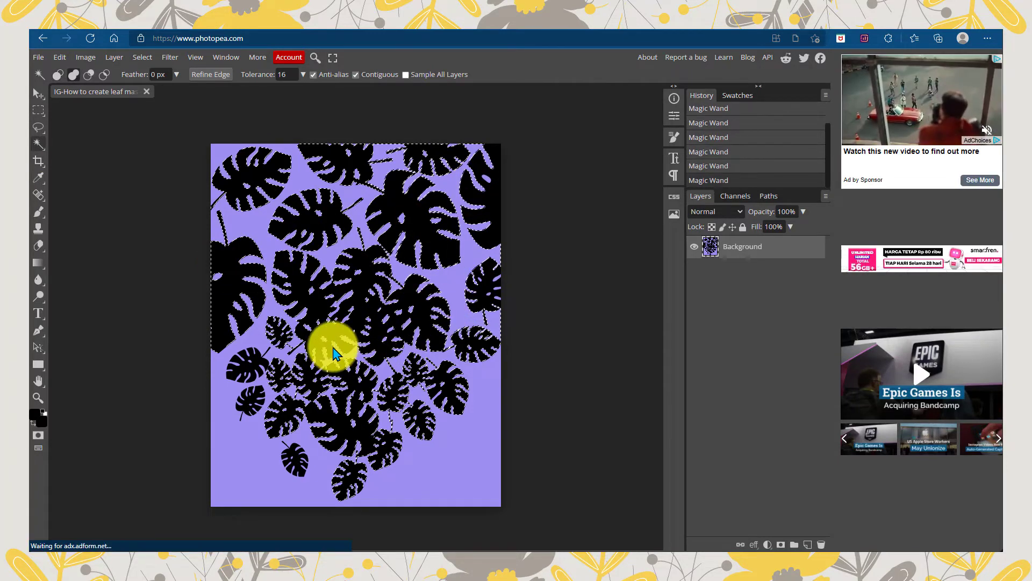
pyautogui.keyDown('shift'); pyautogui.click(294, 462); pyautogui.keyUp('shift')
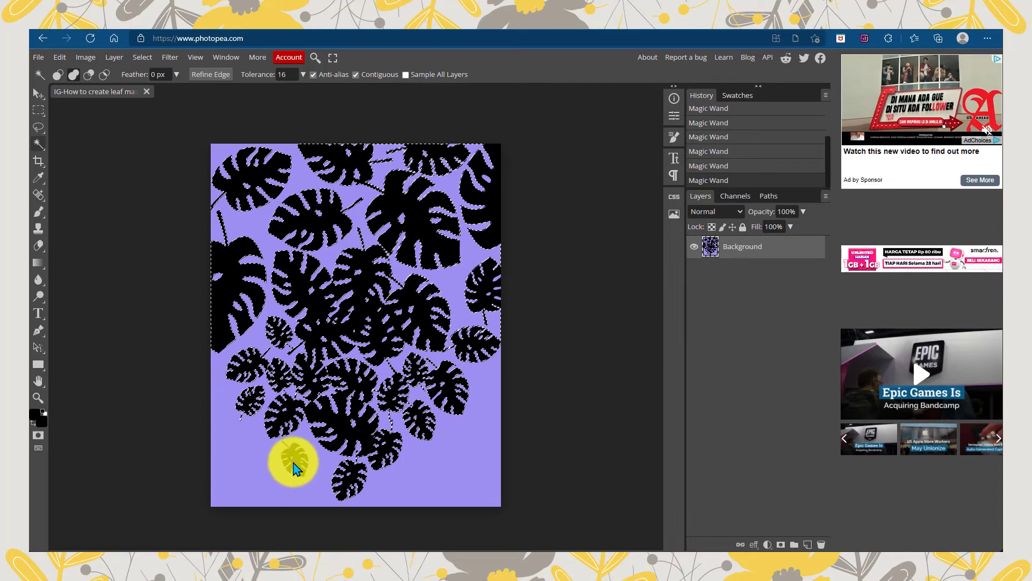
pyautogui.press('Delete')
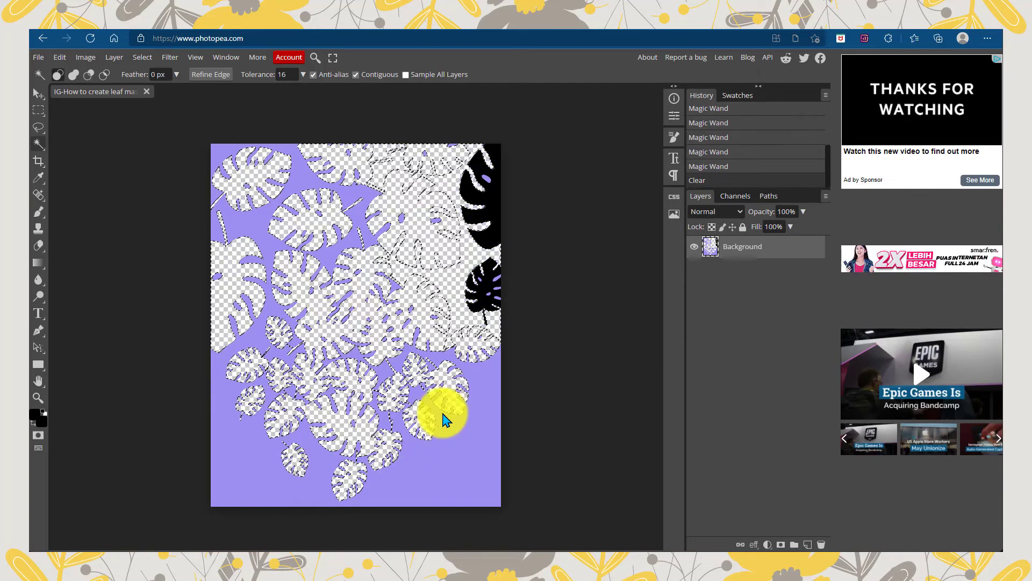
pyautogui.click(484, 292)
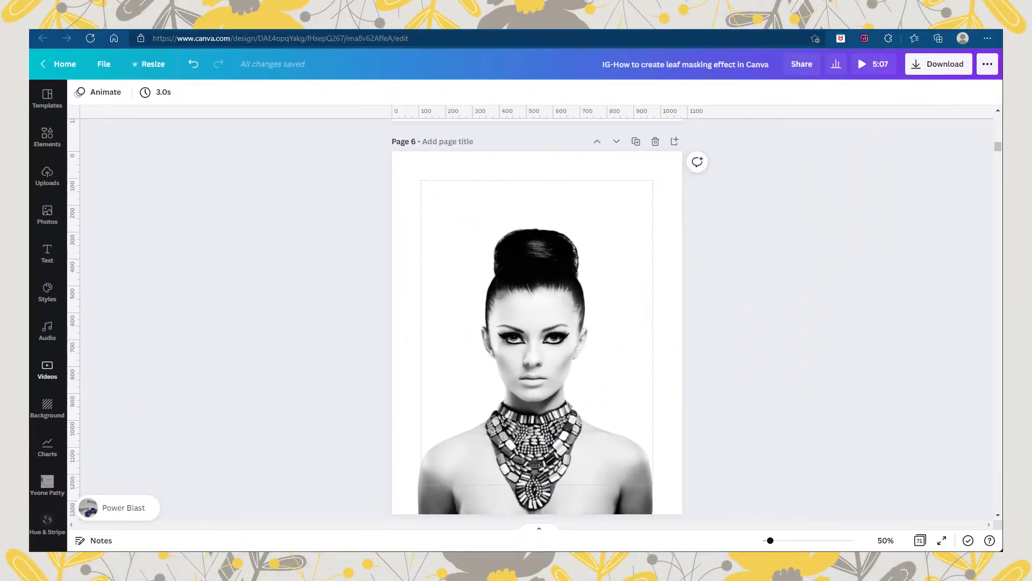
# In Canva, add the yellow leaf cut-out to portrait page 6, align it to the page's upper-left corner and enlarge it over the woman
pyautogui.moveTo(272, 246); pyautogui.dragTo(560, 272)
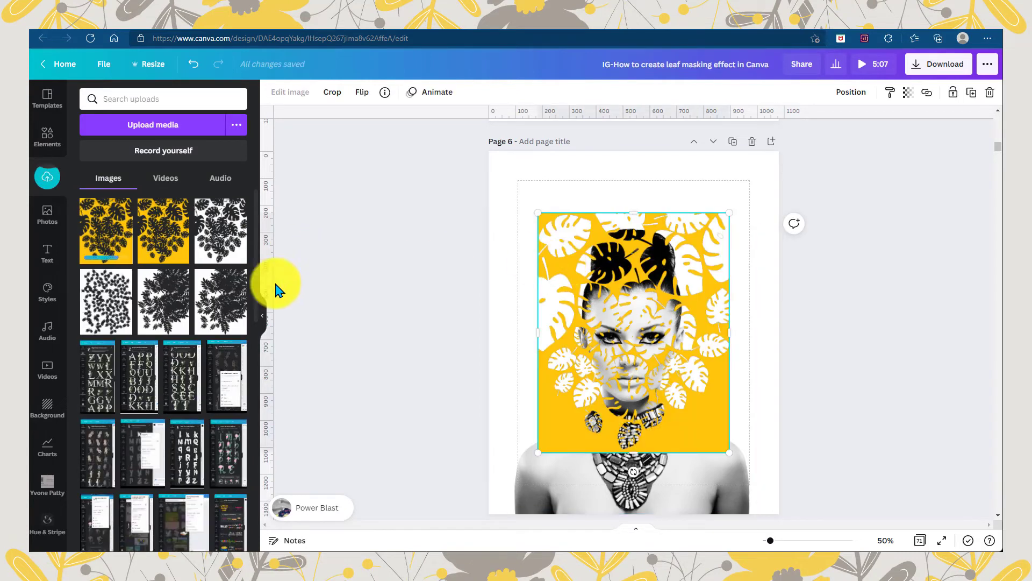
pyautogui.click(263, 315)
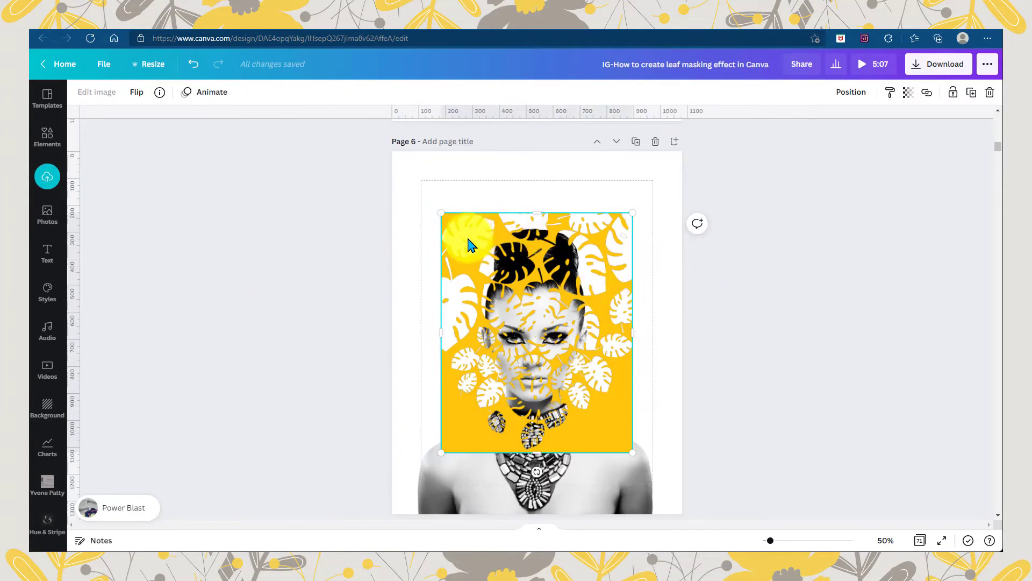
pyautogui.moveTo(469, 245); pyautogui.dragTo(420, 183)
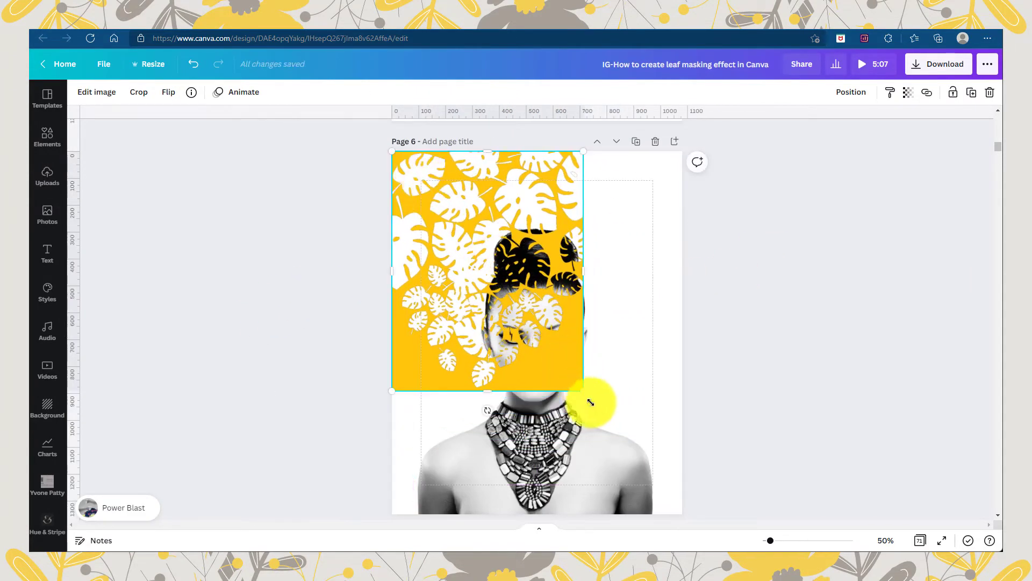
pyautogui.moveTo(586, 393); pyautogui.dragTo(663, 489)
# Change page 6's background to a vivid purple document color and enlarge the yellow leaf cut-out to cover the whole page
pyautogui.click(681, 469)
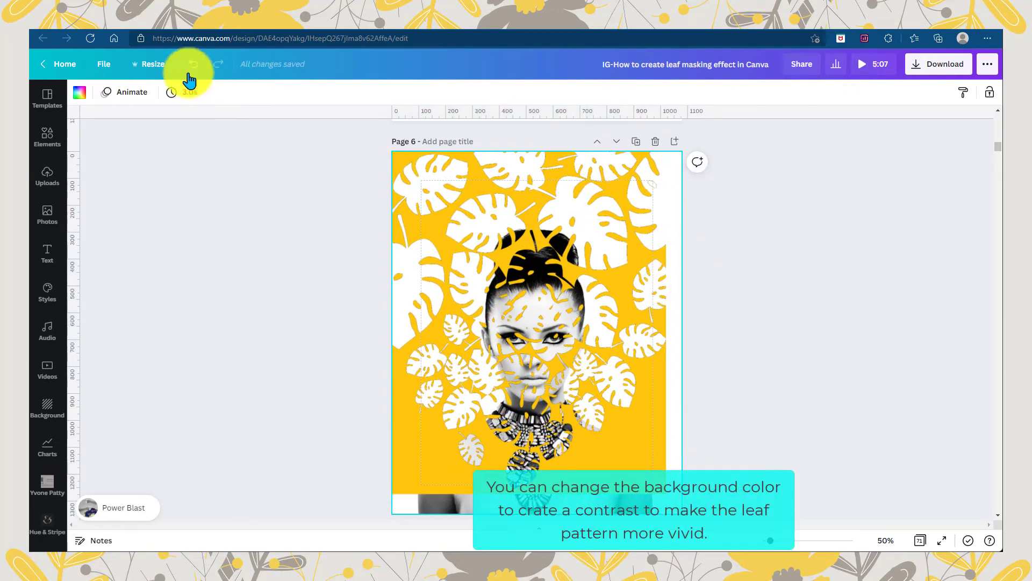
pyautogui.click(80, 96)
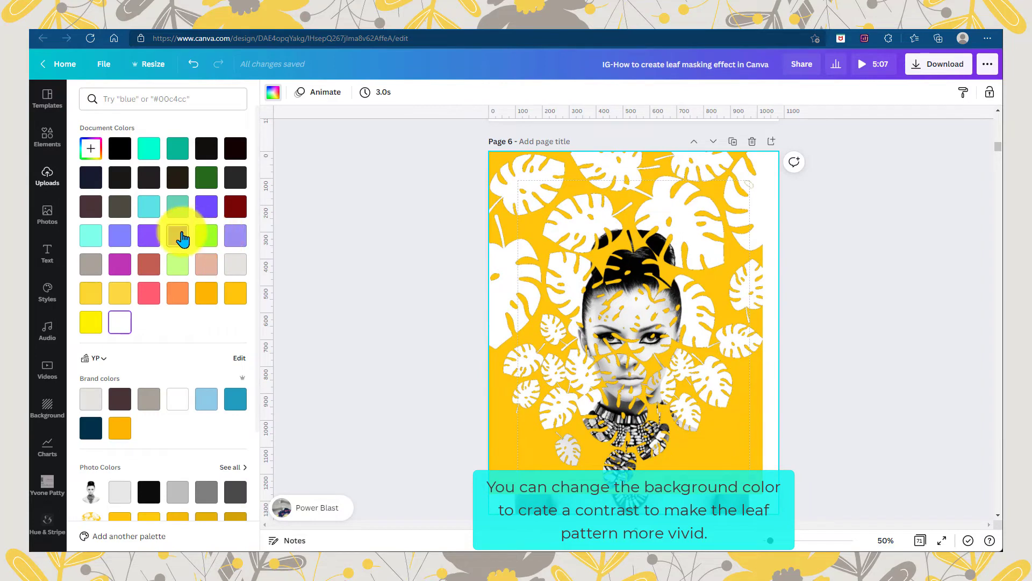
pyautogui.click(232, 235)
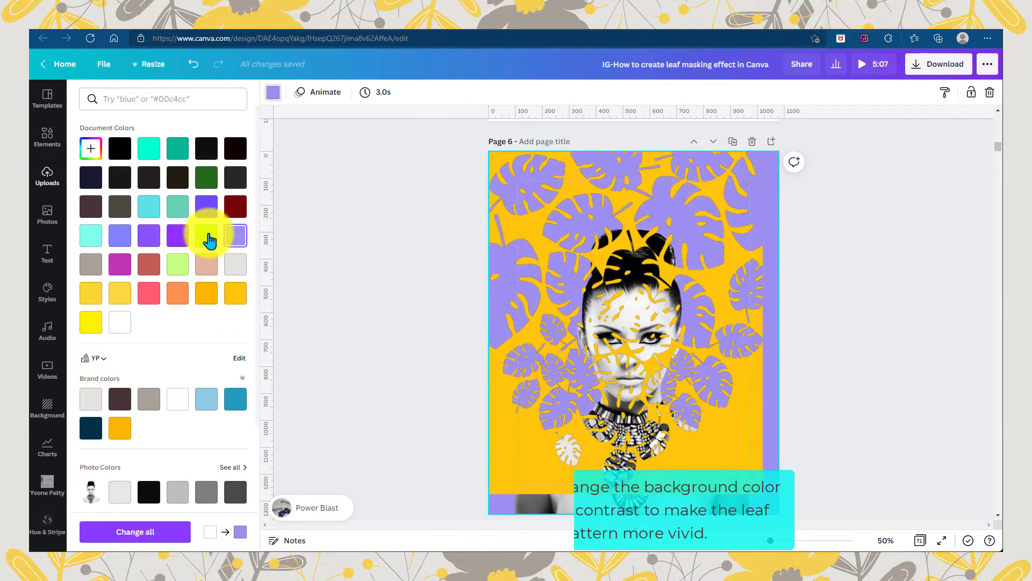
pyautogui.click(182, 236)
pyautogui.click(473, 446)
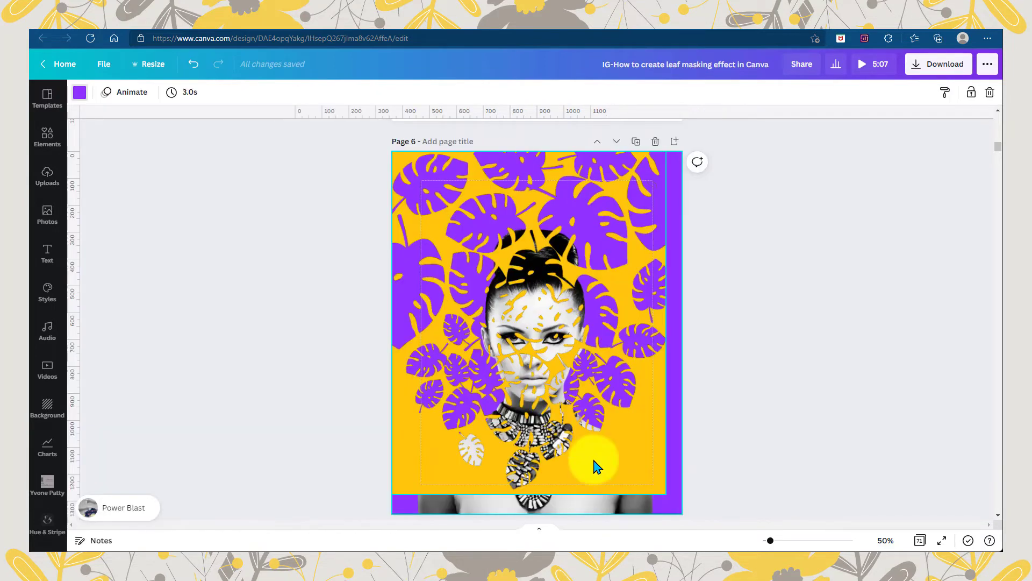
pyautogui.click(654, 483)
pyautogui.moveTo(664, 489); pyautogui.dragTo(680, 508)
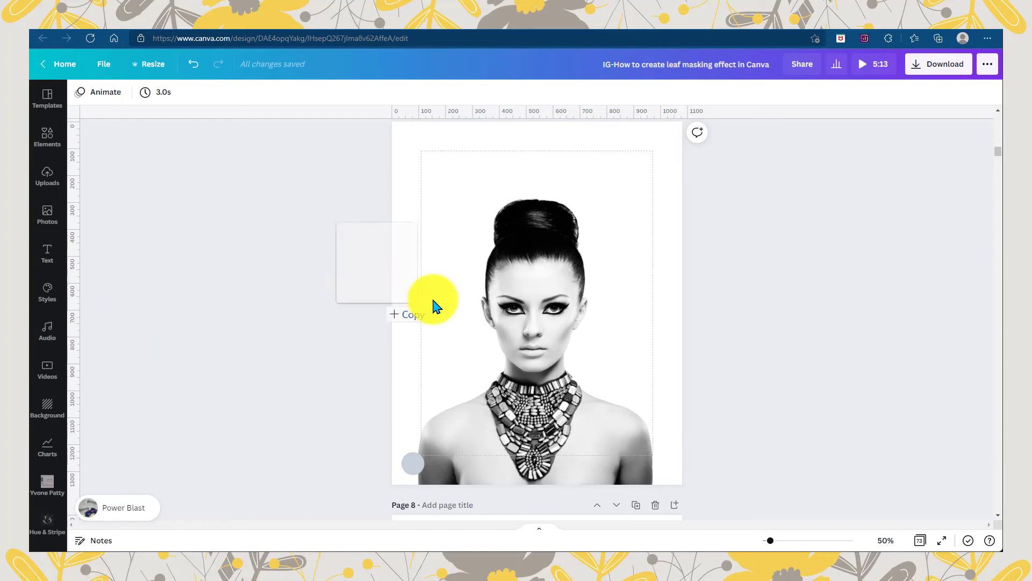
# Add the light purple leaf cut-out to portrait page 7 and align it to the page's upper-left corner
pyautogui.moveTo(433, 300); pyautogui.dragTo(556, 294)
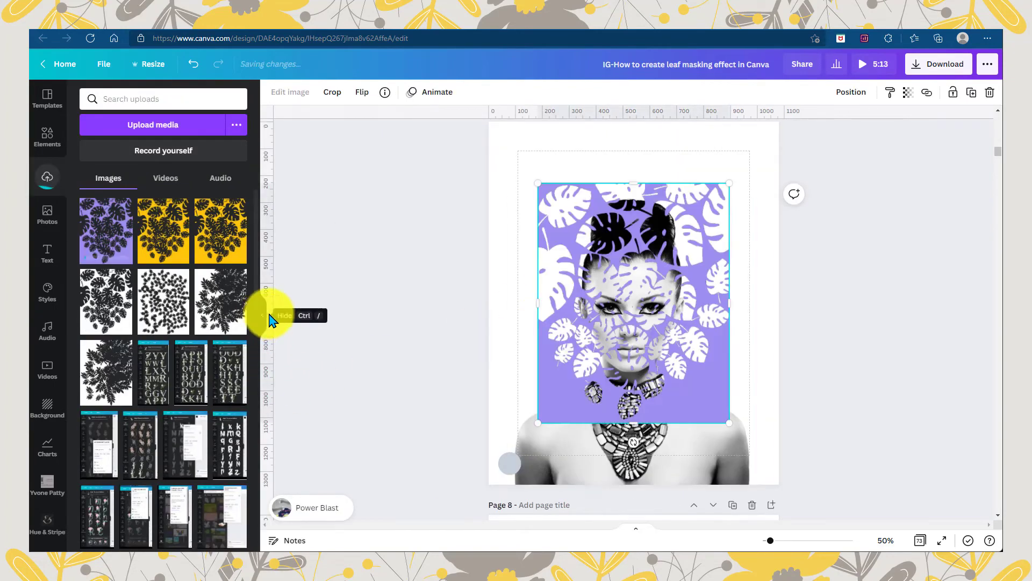
pyautogui.click(257, 317)
pyautogui.click(263, 316)
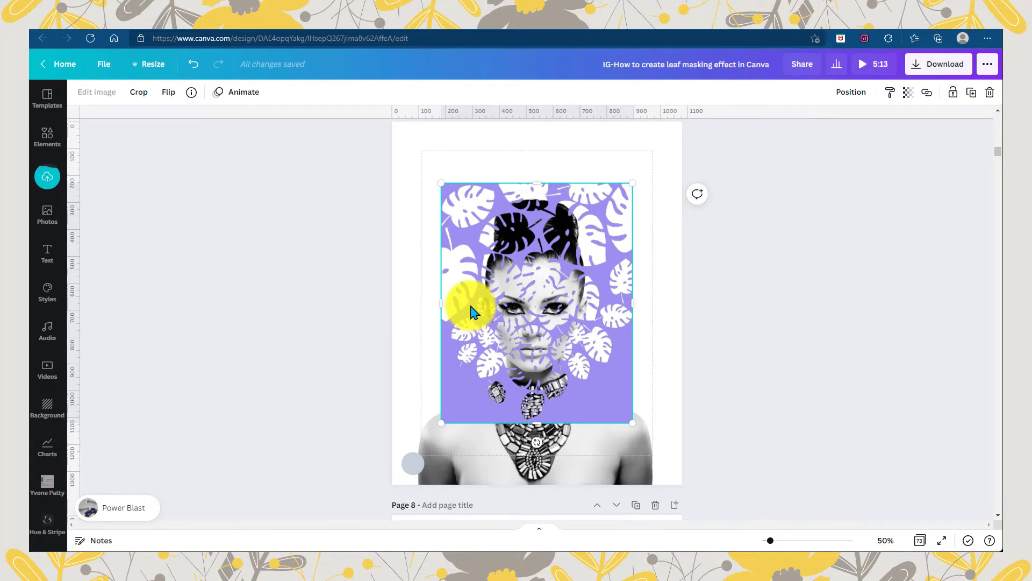
pyautogui.moveTo(471, 310); pyautogui.dragTo(420, 242)
# Move the gray circle onto the light purple cut-out, group the two, and enlarge the group to 1,080 × 1,350 to fill page 7
pyautogui.click(417, 462)
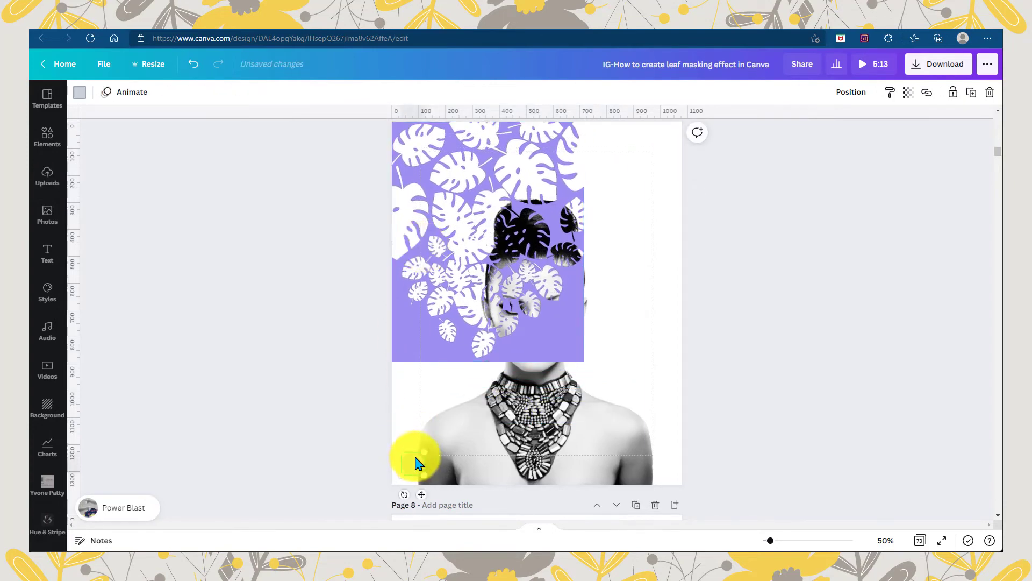
pyautogui.moveTo(417, 463); pyautogui.dragTo(406, 346)
pyautogui.keyDown('shift'); pyautogui.click(425, 357); pyautogui.keyUp('shift')
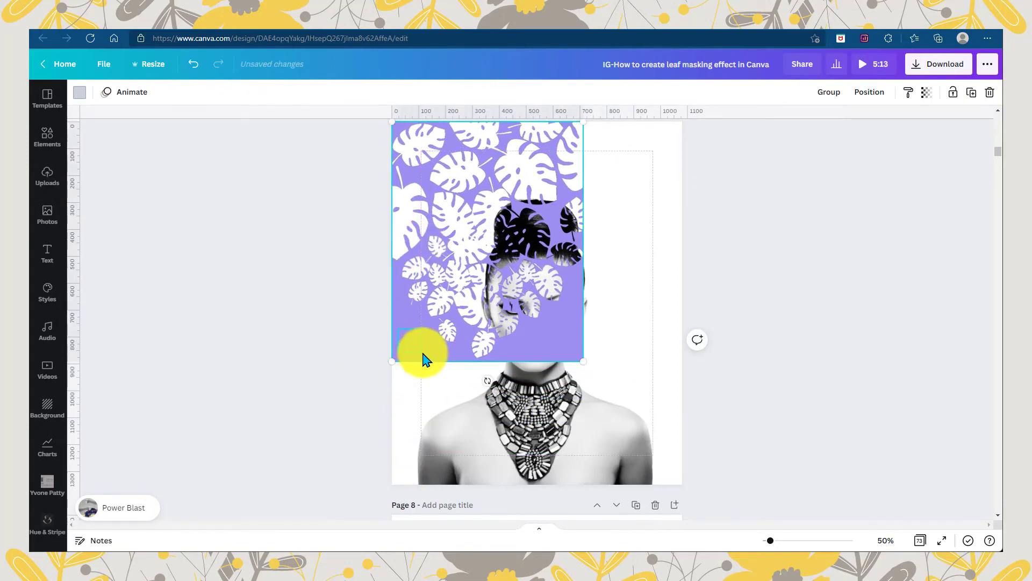
pyautogui.click(828, 92)
pyautogui.moveTo(583, 361); pyautogui.dragTo(688, 476)
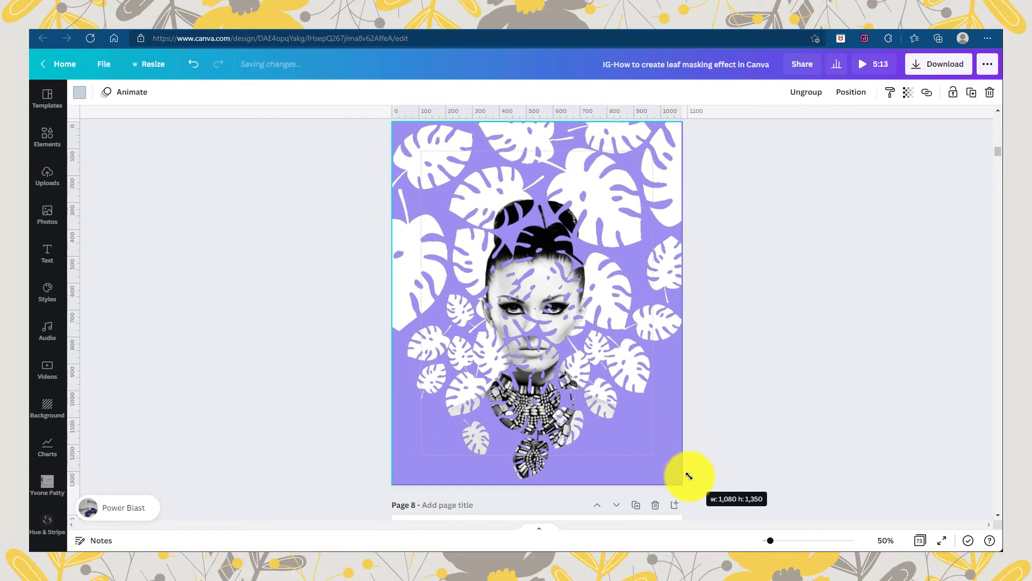